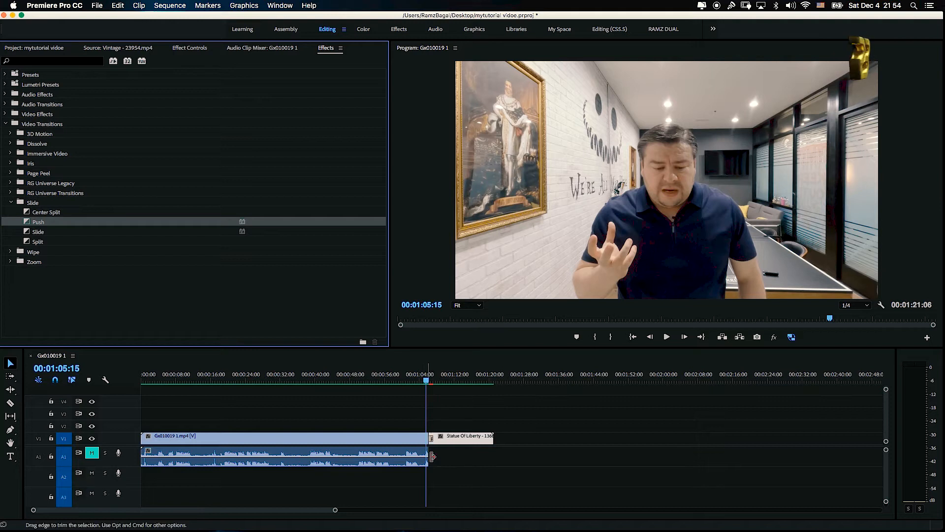
Step: Select the Push transition between the two V1 clips and set its alignment to Center at Cut
{"action": "left_click_drag", "start_coordinate": [336, 510], "coordinate": [222, 509]}
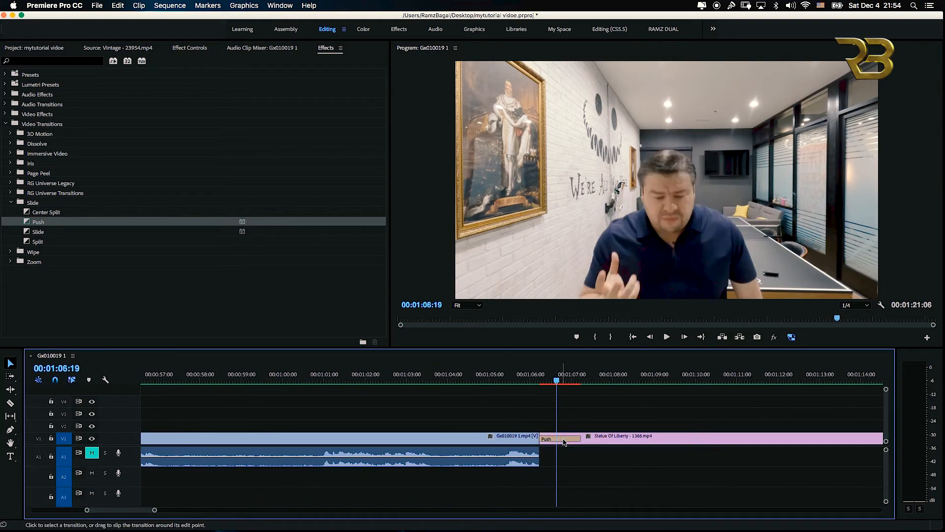
{"action": "left_click", "coordinate": [565, 440]}
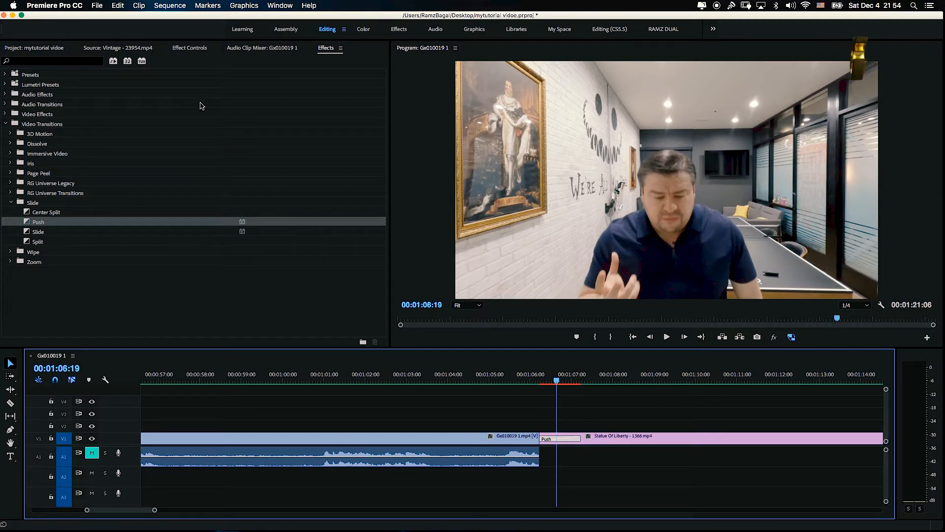
{"action": "left_click", "coordinate": [195, 51]}
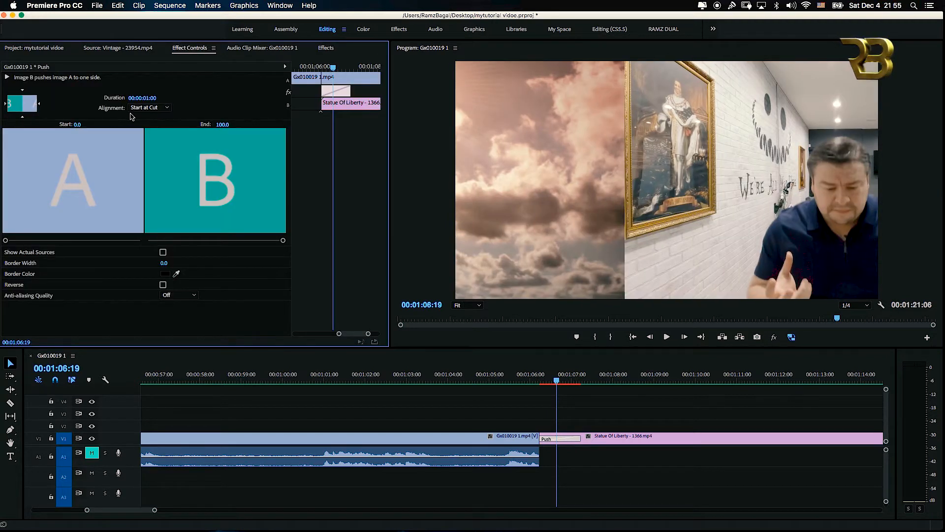
{"action": "left_click", "coordinate": [148, 107]}
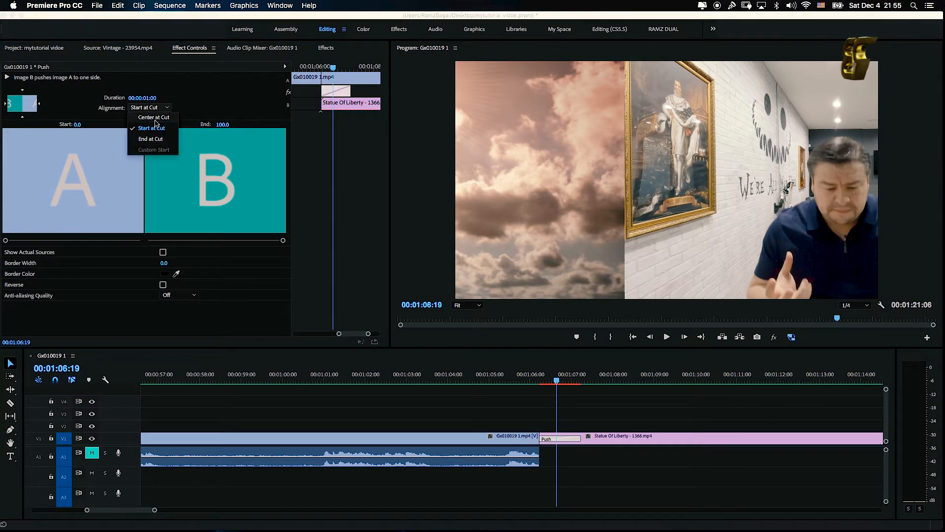
{"action": "left_click", "coordinate": [153, 117]}
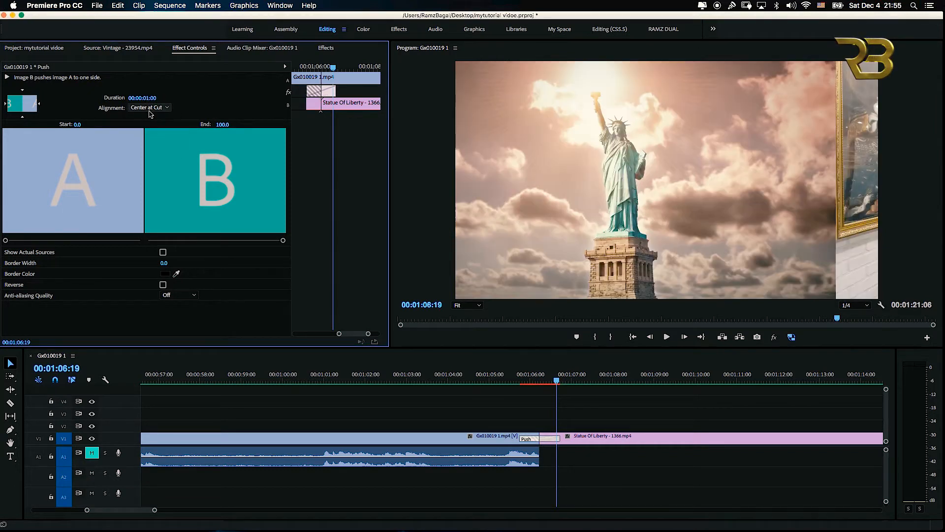
Step: Scrub to the middle of the Push transition, try its upward and leftward push directions, and restore the left-to-right push
{"action": "left_click", "coordinate": [503, 380]}
{"action": "left_click_drag", "start_coordinate": [506, 382], "coordinate": [538, 383]}
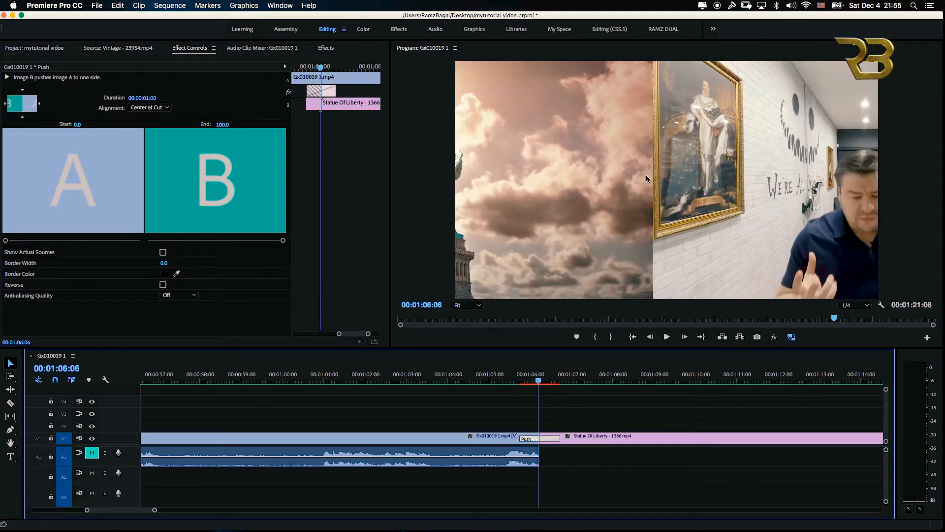
{"action": "left_click_drag", "start_coordinate": [539, 382], "coordinate": [544, 382]}
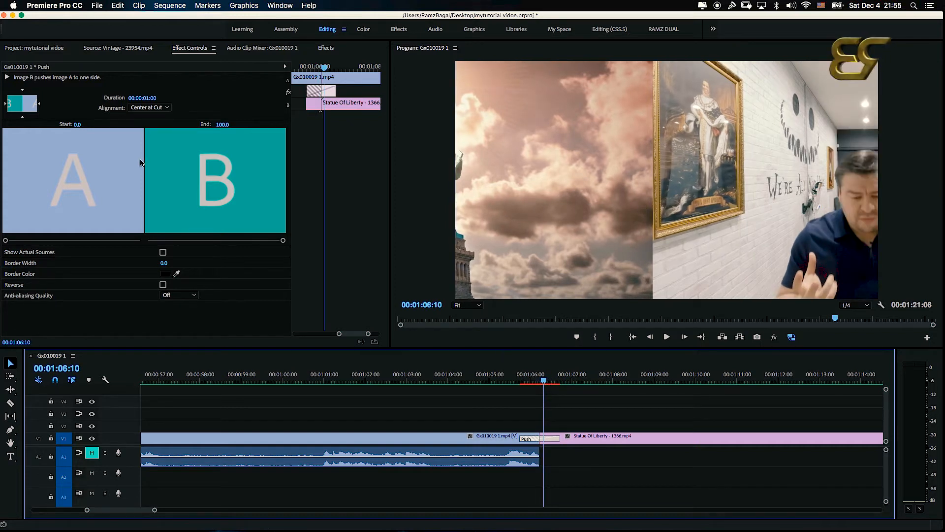
{"action": "left_click", "coordinate": [11, 104]}
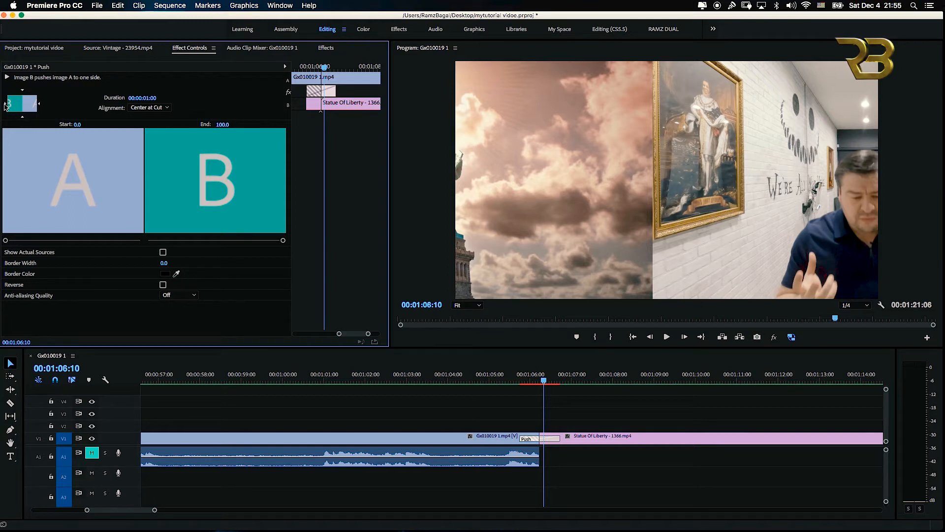
{"action": "left_click", "coordinate": [23, 118]}
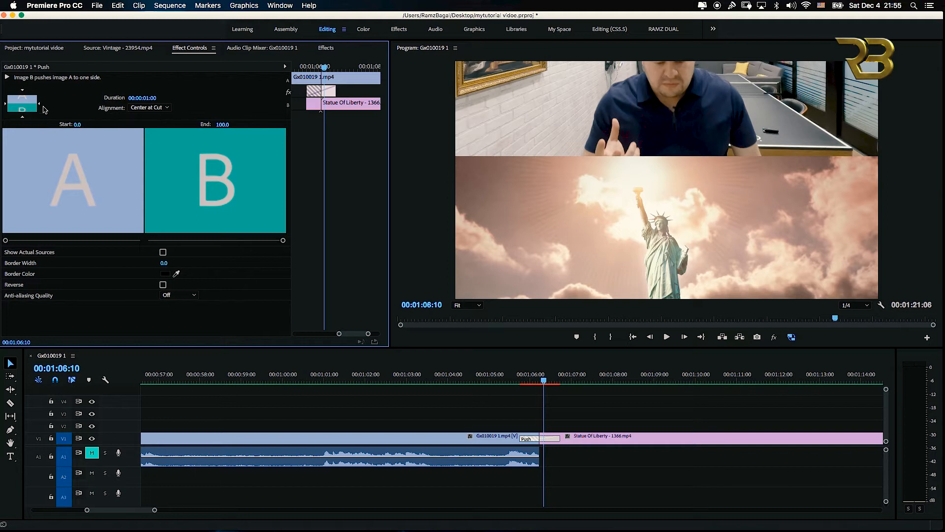
{"action": "left_click", "coordinate": [39, 104]}
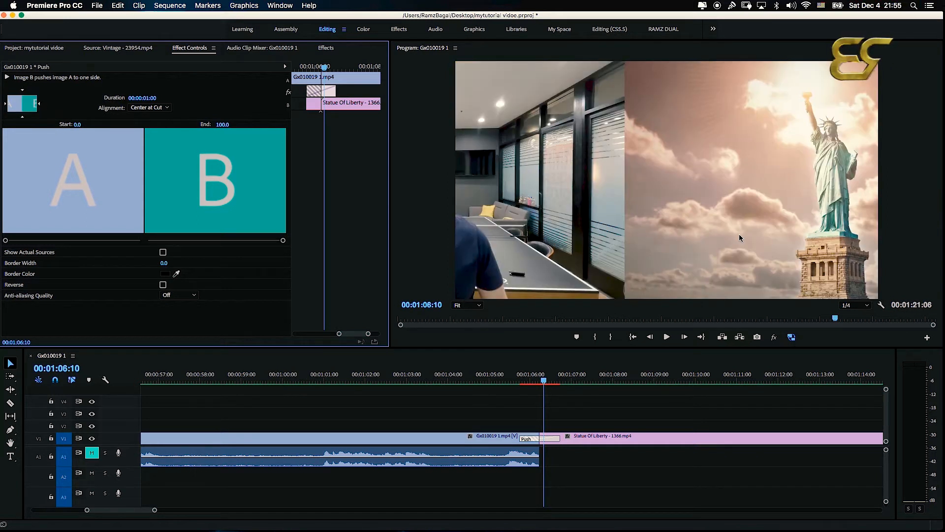
{"action": "left_click", "coordinate": [4, 104]}
{"action": "left_click", "coordinate": [6, 105]}
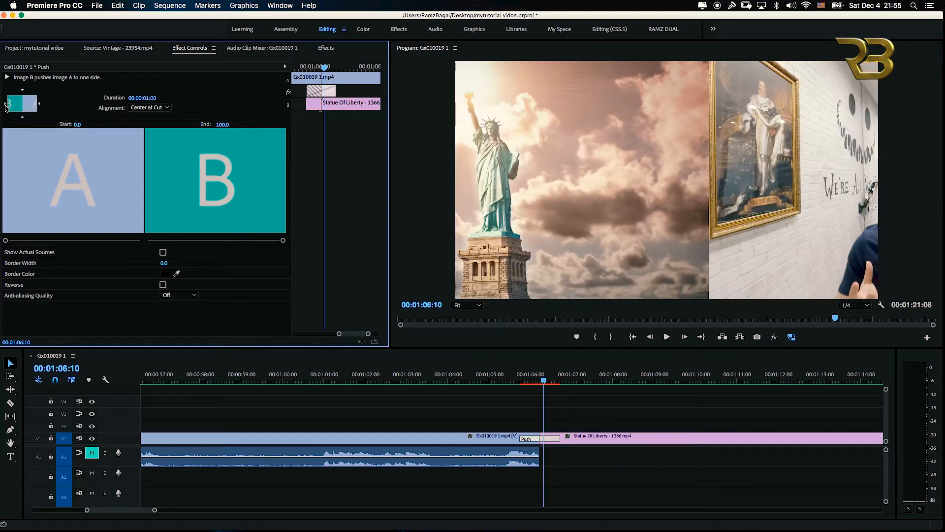
Step: Mark In and Out points just around the Push transition and render that range
{"action": "left_click", "coordinate": [516, 385]}
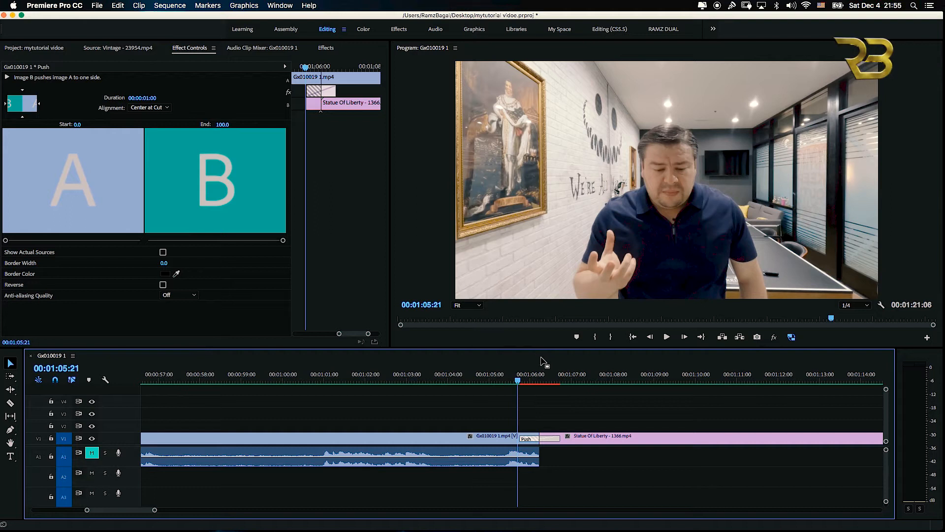
{"action": "left_click", "coordinate": [516, 376]}
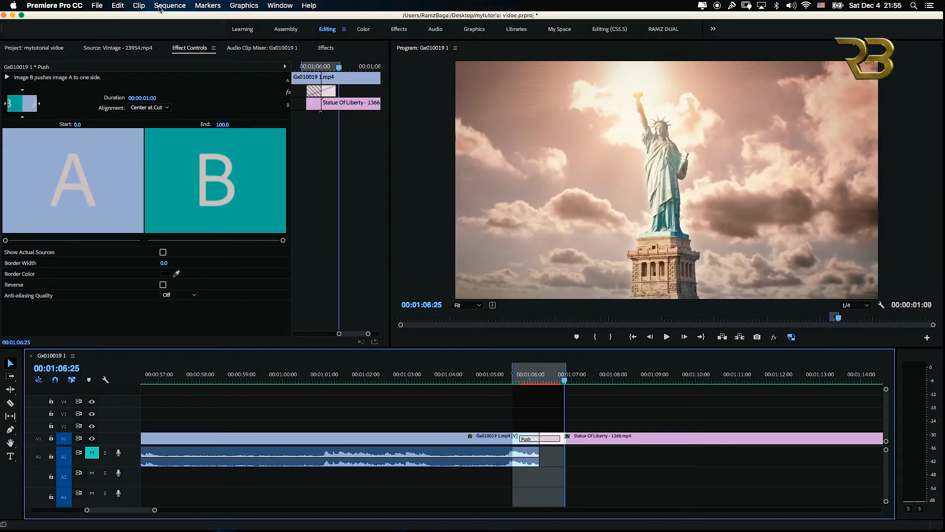
{"action": "left_click", "coordinate": [154, 5]}
{"action": "left_click", "coordinate": [167, 40]}
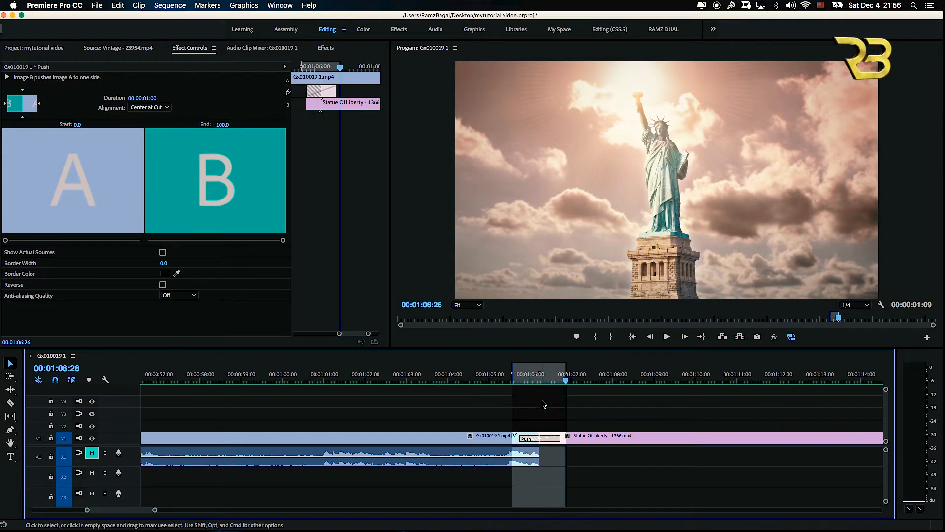
Step: Clear the In and Out points around the Push transition
{"action": "left_click_drag", "start_coordinate": [155, 513], "coordinate": [115, 510]}
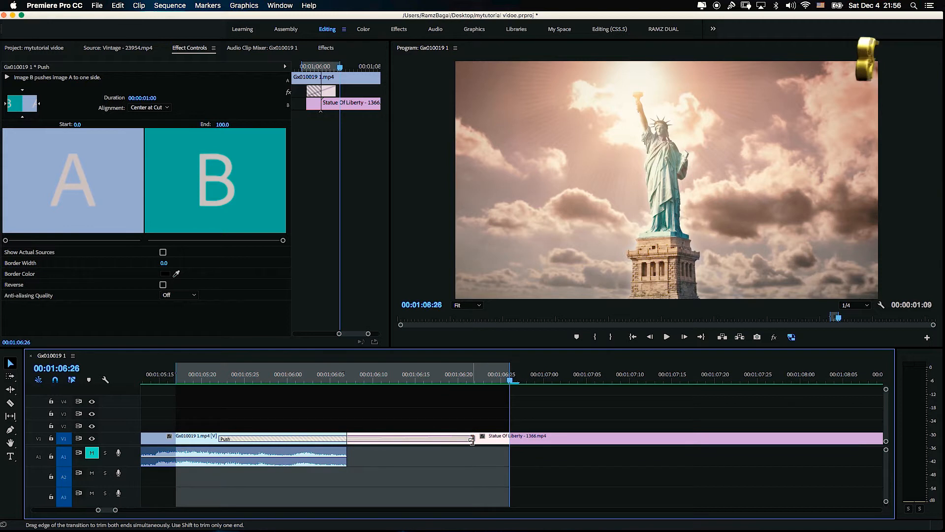
{"action": "right_click", "coordinate": [441, 377]}
{"action": "left_click", "coordinate": [468, 397]}
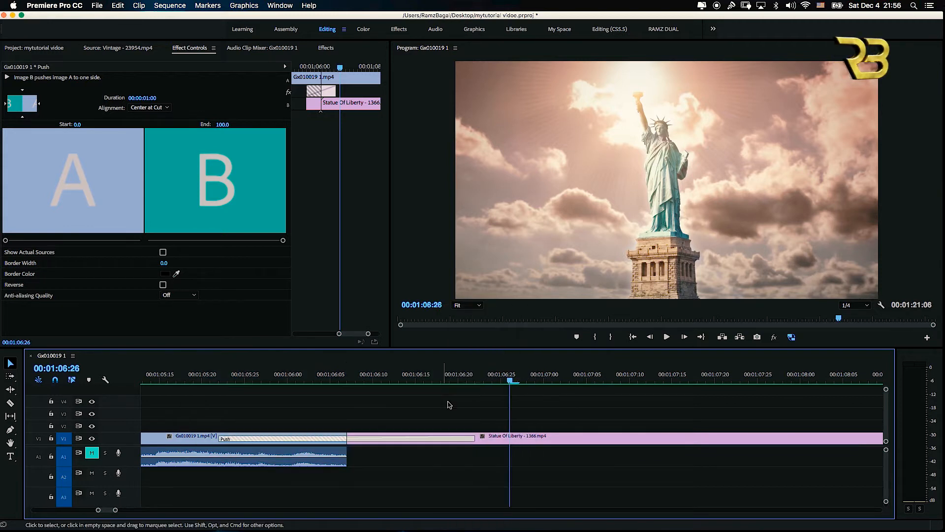
Step: Shorten the Push transition to 21 frames from its end and realign it to Center at Cut
{"action": "left_click_drag", "start_coordinate": [473, 437], "coordinate": [399, 438]}
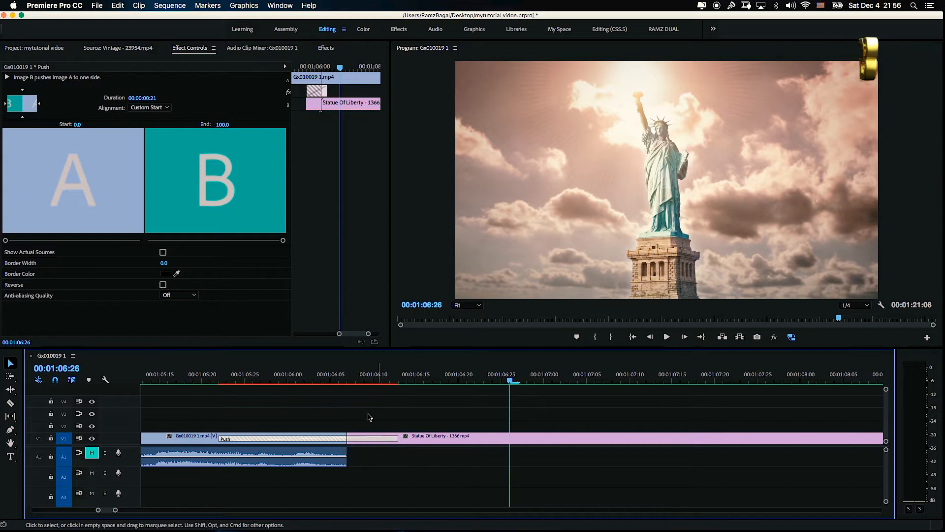
{"action": "left_click", "coordinate": [155, 107]}
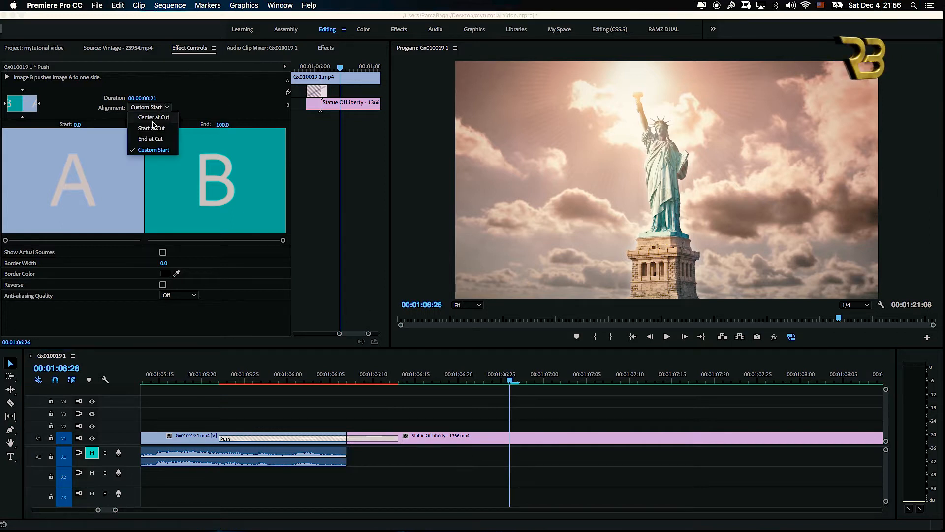
{"action": "left_click", "coordinate": [162, 121]}
Step: Play back the shortened Push transition from just before its start
{"action": "left_click_drag", "start_coordinate": [257, 382], "coordinate": [234, 392]}
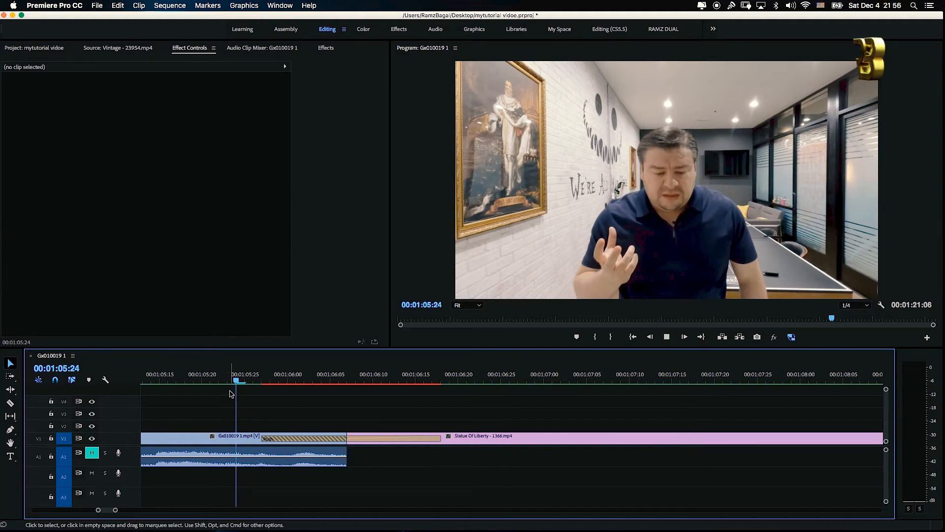
{"action": "key", "text": "space"}
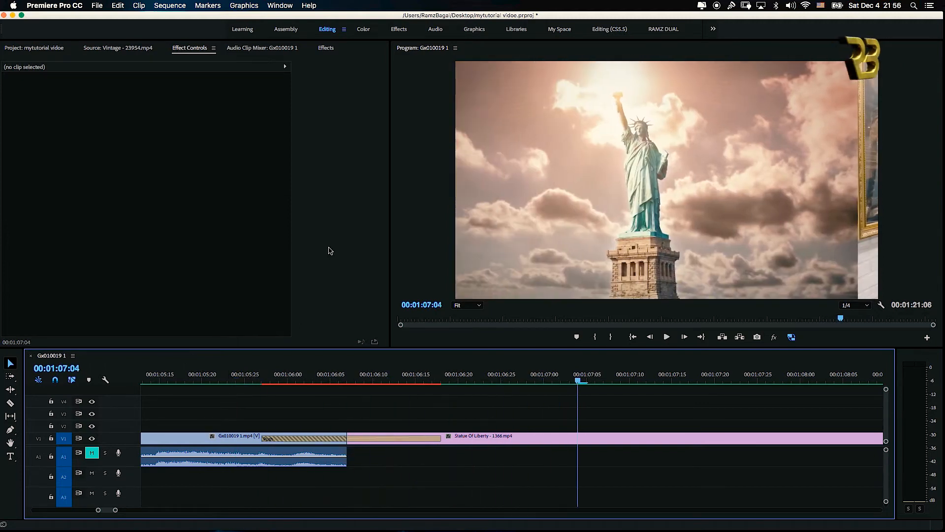
{"action": "left_click", "coordinate": [340, 380]}
{"action": "left_click_drag", "start_coordinate": [341, 378], "coordinate": [228, 380]}
{"action": "key", "text": "space"}
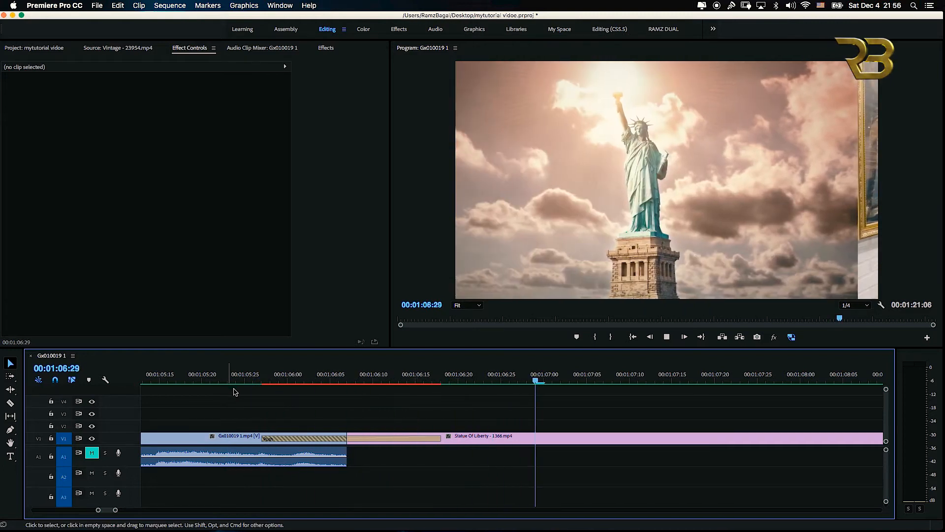
Step: Lengthen the Push transition to 23 frames and check a frame in its second half
{"action": "left_click_drag", "start_coordinate": [344, 380], "coordinate": [347, 379]}
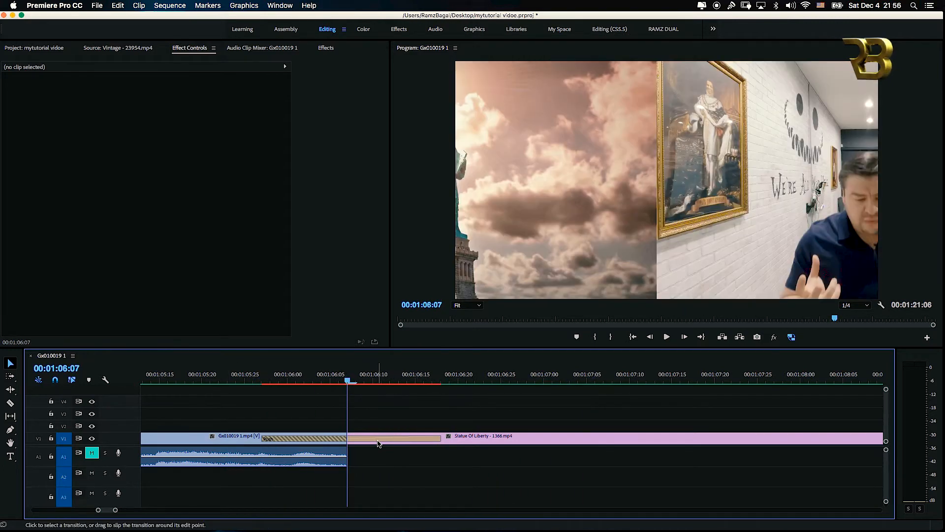
{"action": "left_click", "coordinate": [378, 439]}
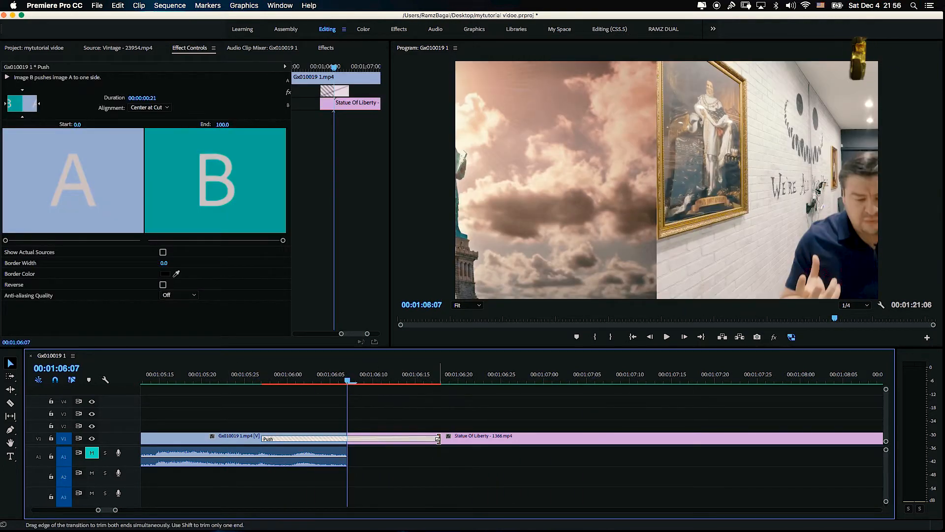
{"action": "left_click_drag", "start_coordinate": [440, 438], "coordinate": [458, 438]}
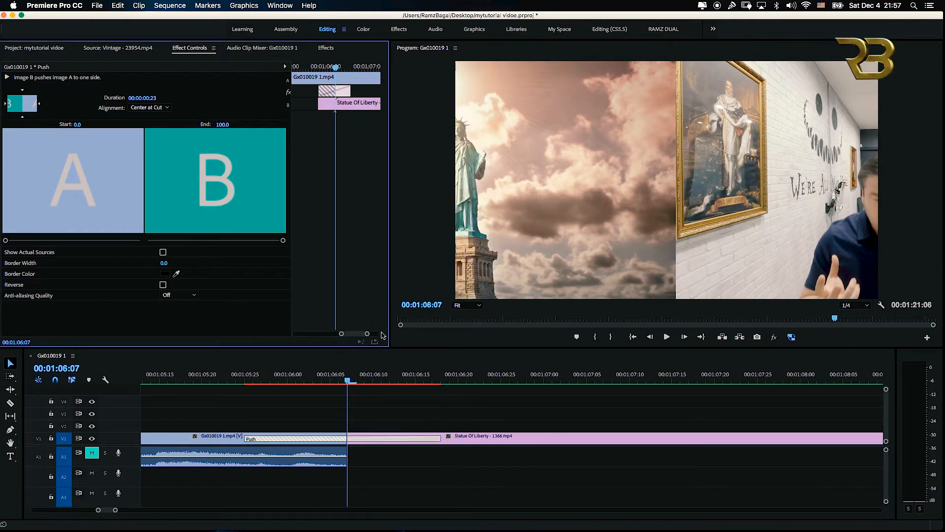
{"action": "left_click_drag", "start_coordinate": [338, 384], "coordinate": [374, 397]}
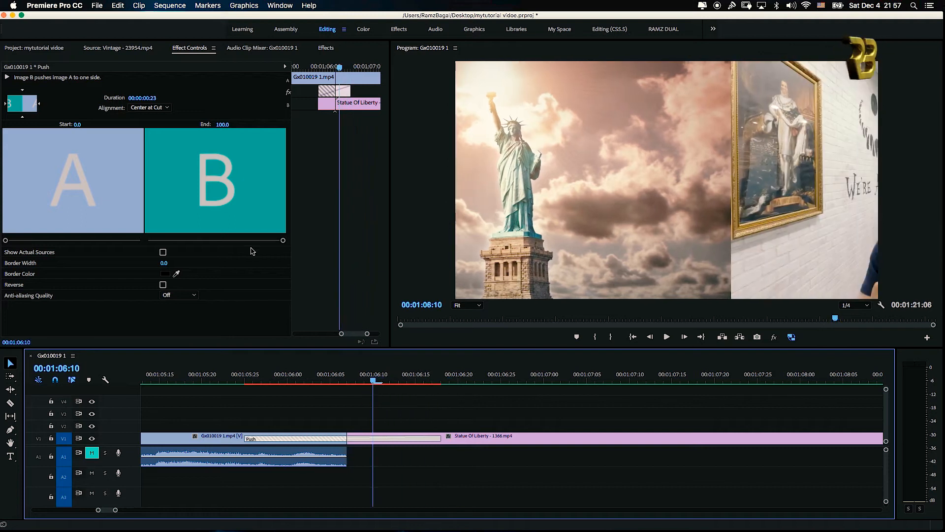
Step: Create a 3840 × 2160, 29.97 fps adjustment layer and place it on V2, starting where the Push transition starts
{"action": "left_click", "coordinate": [49, 50]}
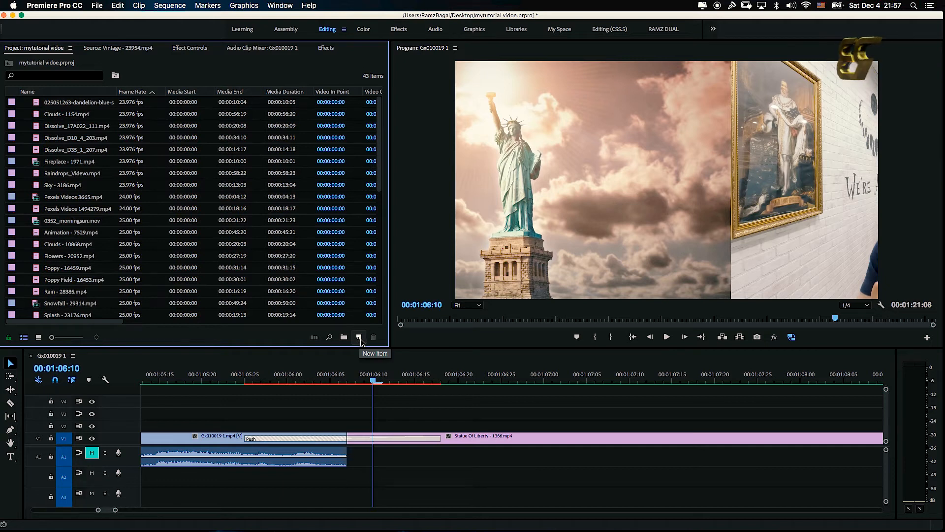
{"action": "left_click", "coordinate": [359, 337]}
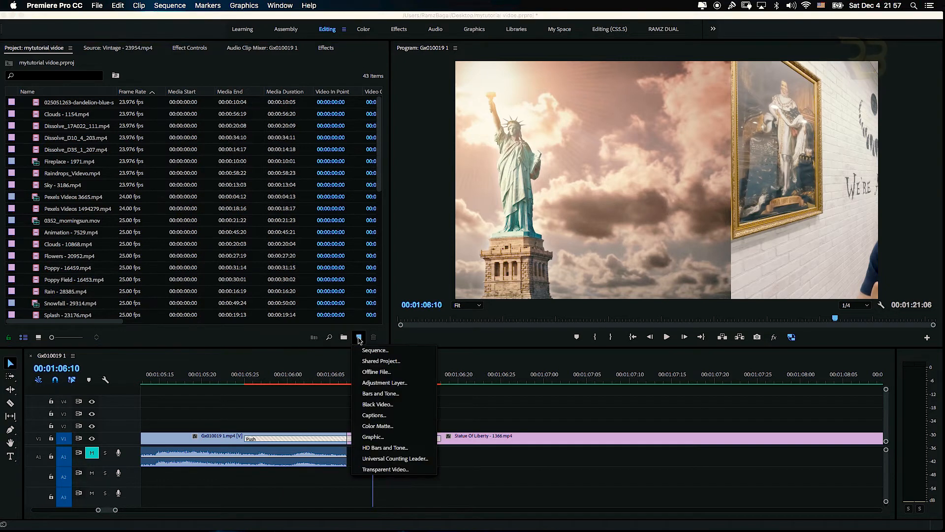
{"action": "left_click", "coordinate": [396, 383]}
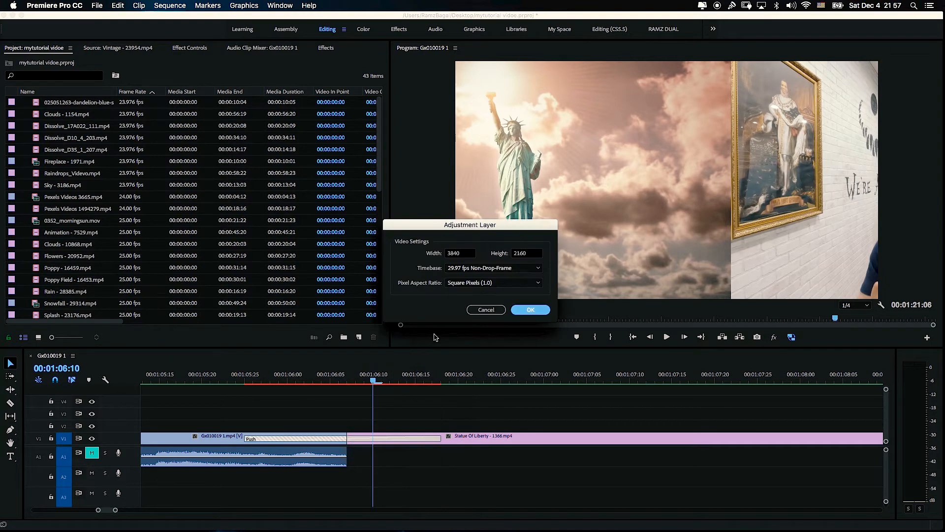
{"action": "left_click", "coordinate": [531, 309]}
{"action": "left_click_drag", "start_coordinate": [76, 106], "coordinate": [246, 427]}
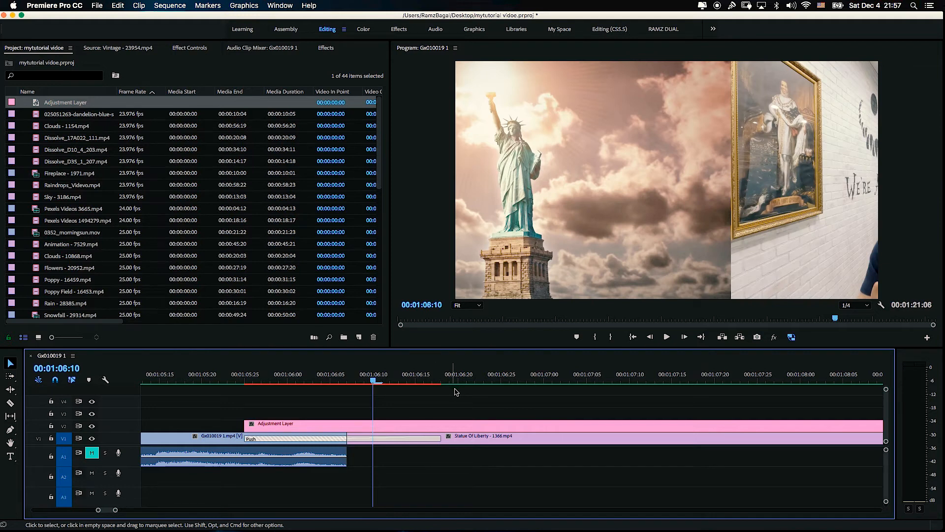
Step: Cut the adjustment layer past the Push transition, delete the excess piece, and trim its end to match the transition's end
{"action": "left_click", "coordinate": [465, 423]}
{"action": "key", "text": "n"}
{"action": "key", "text": "c"}
{"action": "left_click", "coordinate": [475, 426]}
{"action": "key", "text": "v"}
{"action": "left_click", "coordinate": [509, 427]}
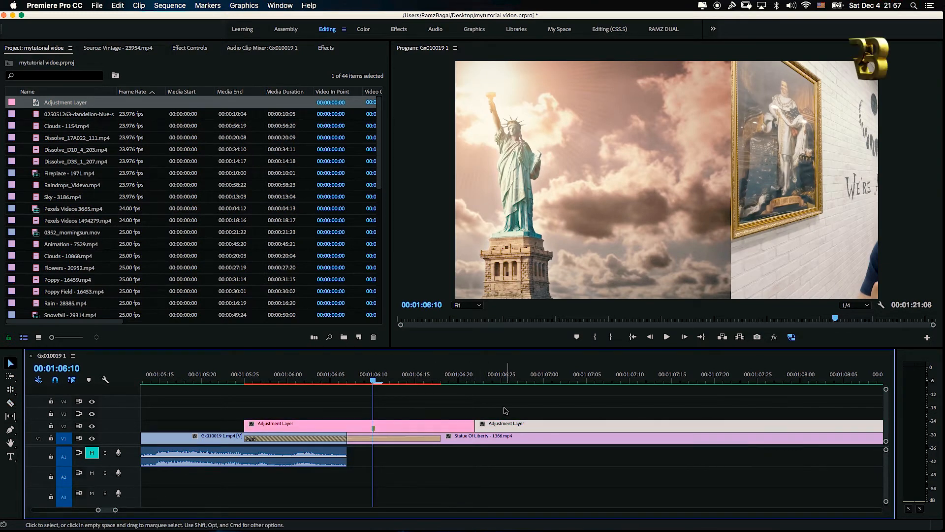
{"action": "key", "text": "Delete"}
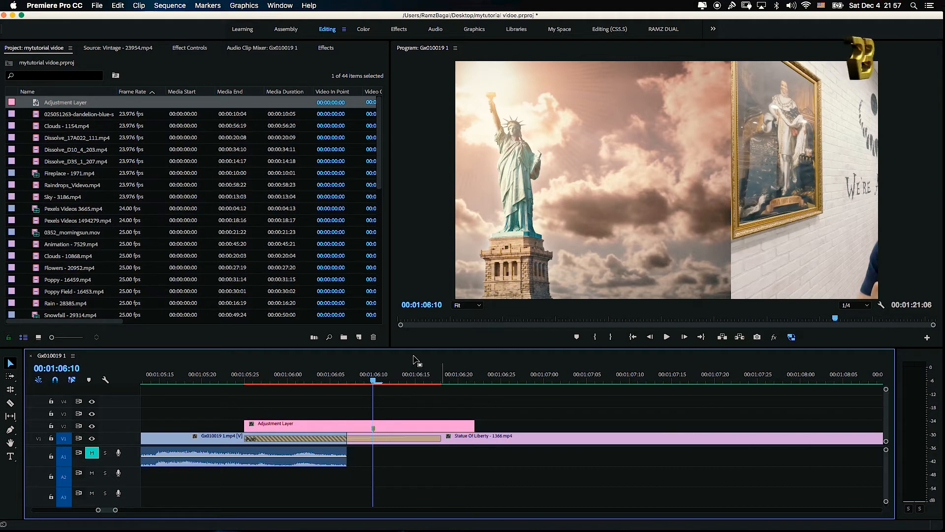
{"action": "left_click_drag", "start_coordinate": [475, 423], "coordinate": [441, 423]}
Step: Apply the Directional Blur video effect twice to the adjustment layer on V2 and show the layer's effect controls
{"action": "mouse_move", "coordinate": [350, 382]}
{"action": "left_mouse_down"}
{"action": "mouse_move", "coordinate": [254, 383]}
{"action": "mouse_move", "coordinate": [338, 383]}
{"action": "left_mouse_up"}
{"action": "left_click", "coordinate": [357, 427]}
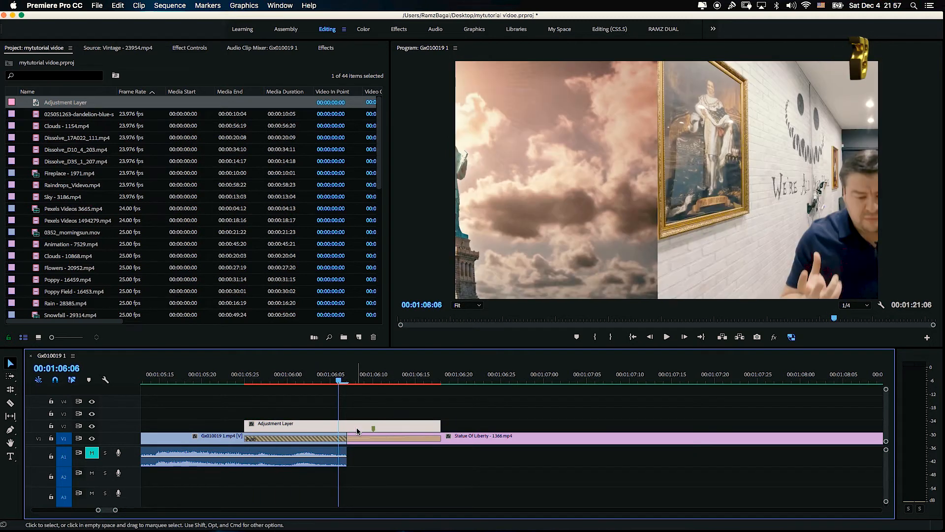
{"action": "left_click", "coordinate": [326, 48]}
{"action": "left_click", "coordinate": [71, 62]}
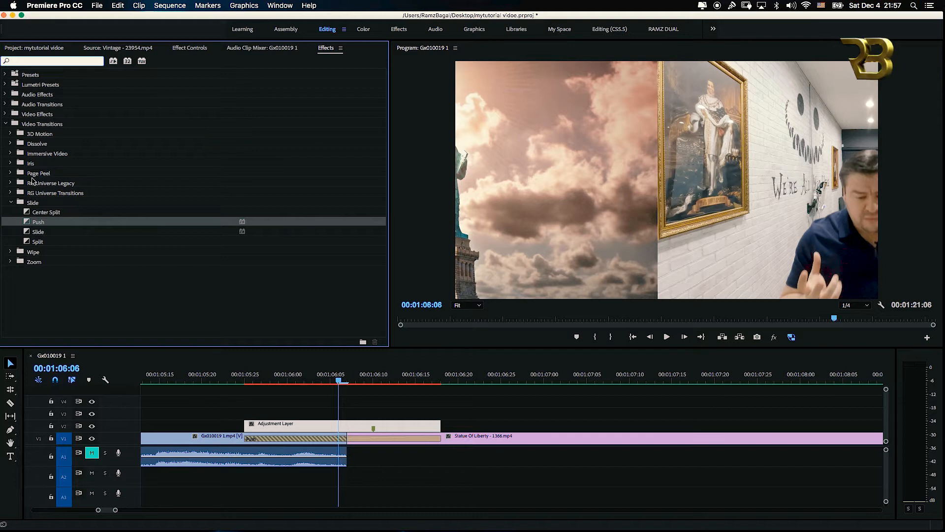
{"action": "left_click", "coordinate": [5, 114]}
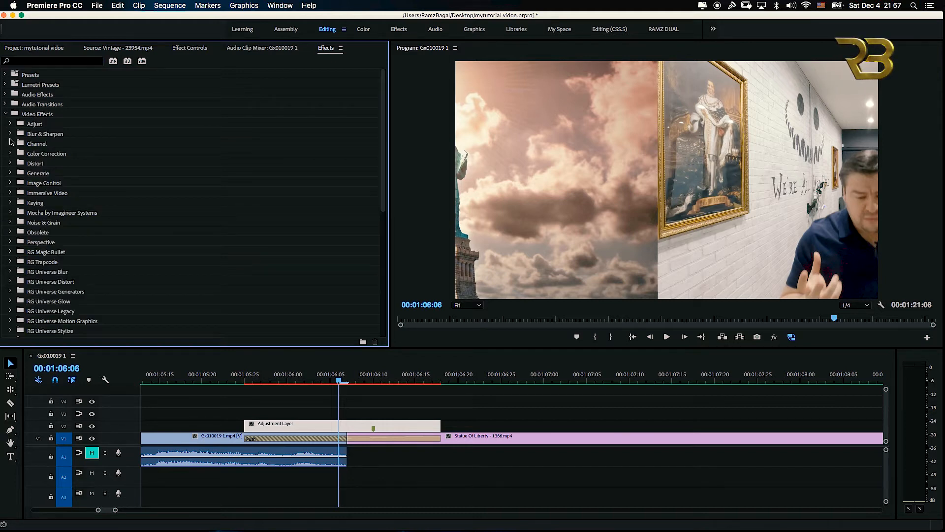
{"action": "left_click", "coordinate": [10, 134]}
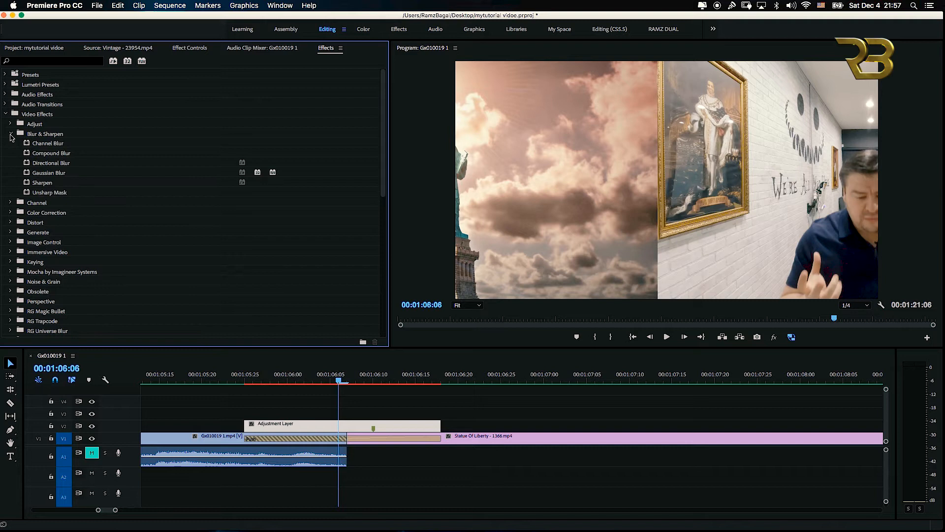
{"action": "double_click", "coordinate": [60, 164]}
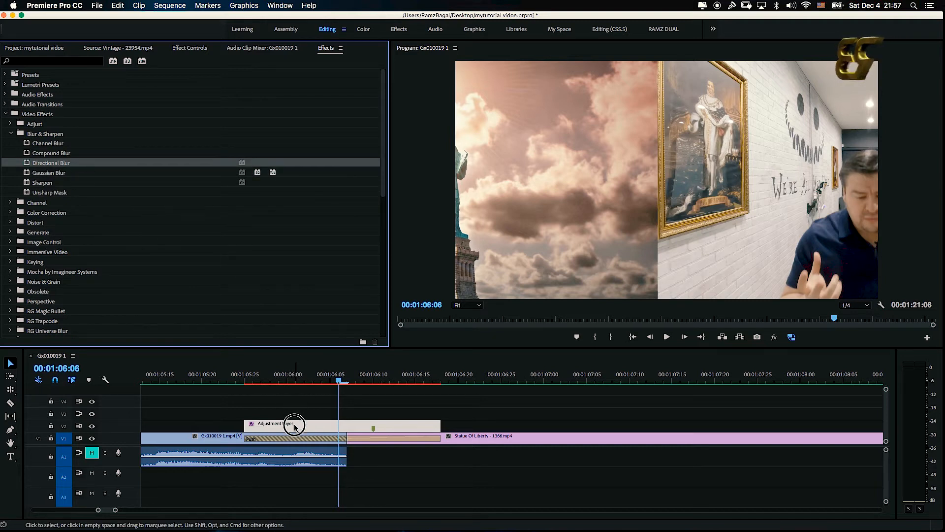
{"action": "left_click_drag", "start_coordinate": [67, 161], "coordinate": [266, 427]}
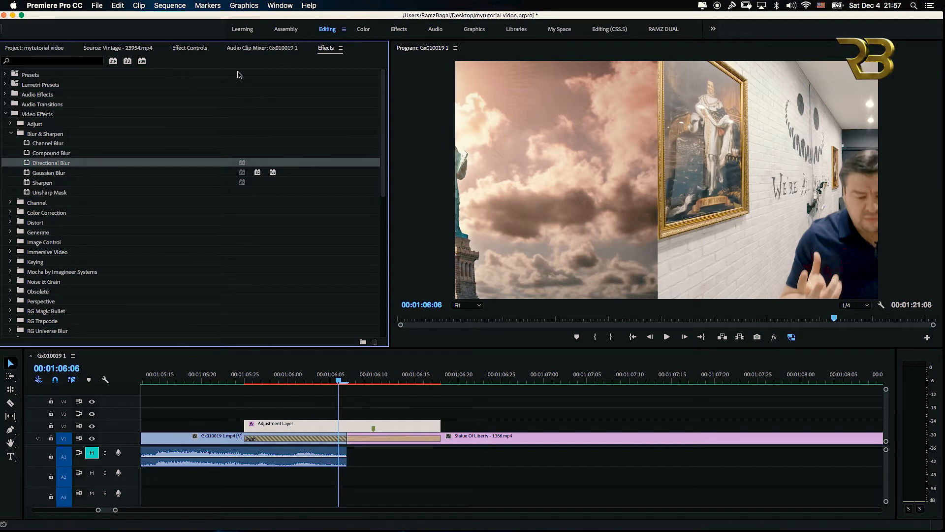
{"action": "left_click", "coordinate": [190, 47]}
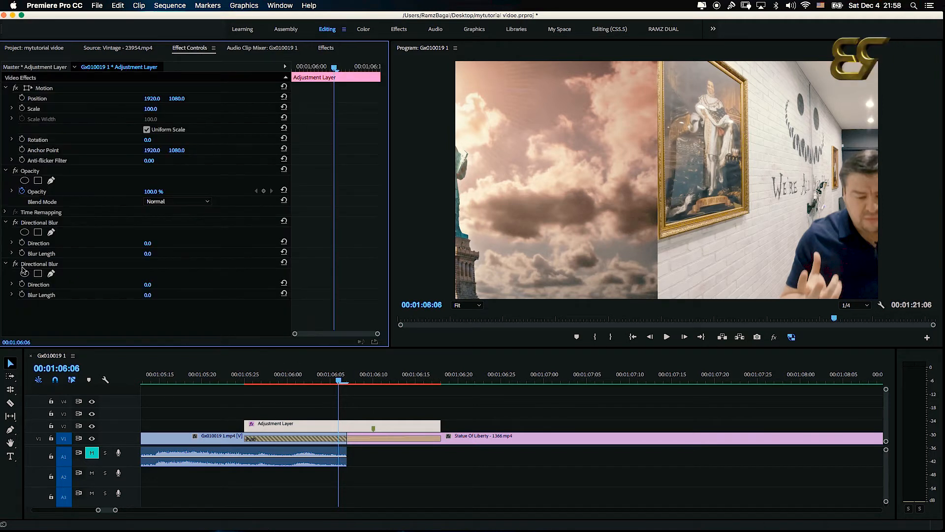
Step: Set the second Directional Blur's Direction to 20° and Blur Length to 15, and check frames of the transition up to 00:01:06:07
{"action": "left_click", "coordinate": [57, 266]}
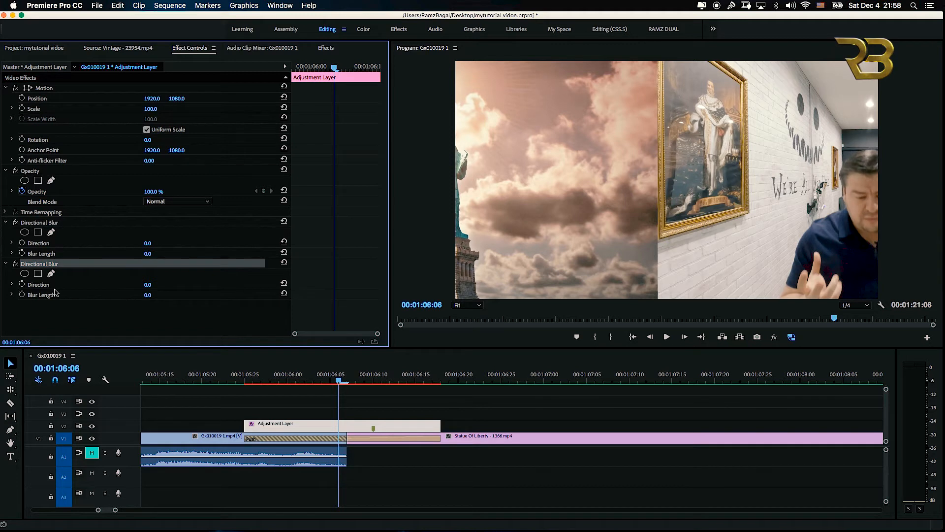
{"action": "left_click", "coordinate": [147, 285]}
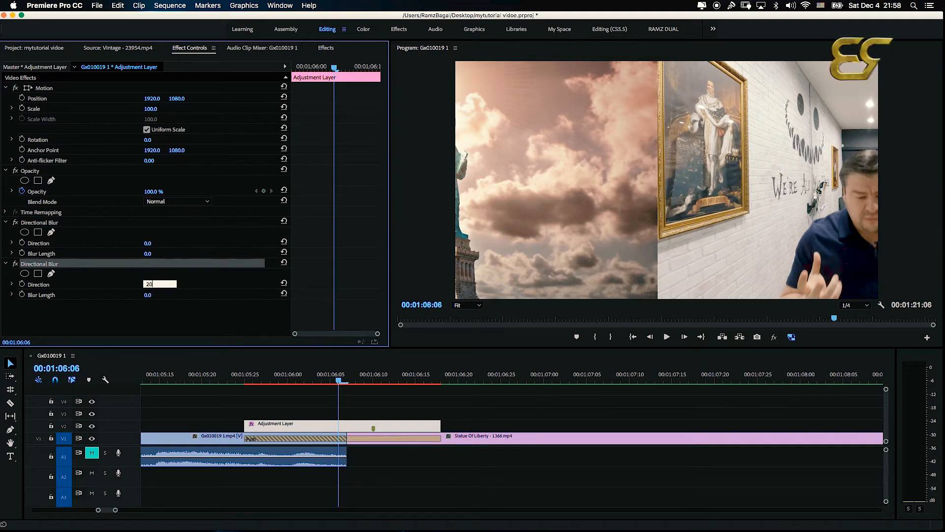
{"action": "type", "text": "20"}
{"action": "key", "text": "Return"}
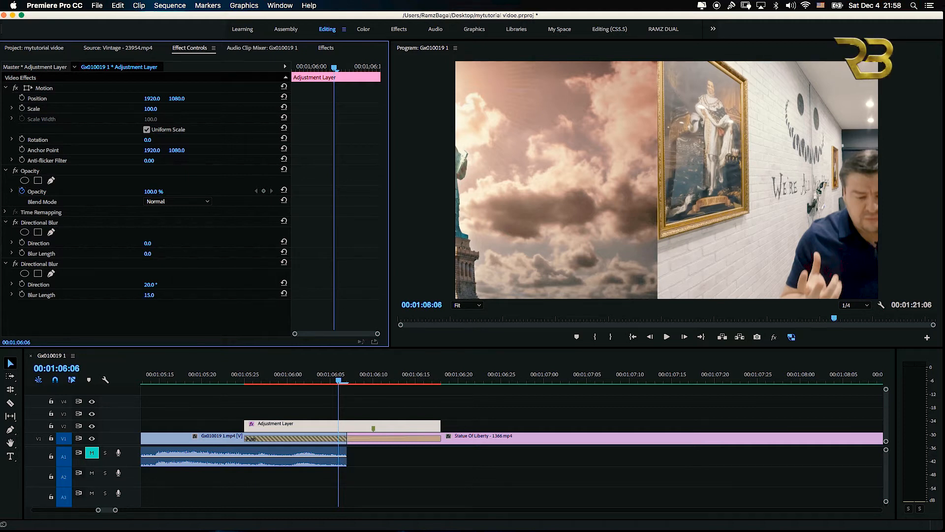
{"action": "mouse_move", "coordinate": [289, 375]}
{"action": "left_mouse_down"}
{"action": "mouse_move", "coordinate": [228, 377]}
{"action": "mouse_move", "coordinate": [415, 376]}
{"action": "mouse_move", "coordinate": [295, 377]}
{"action": "left_mouse_up"}
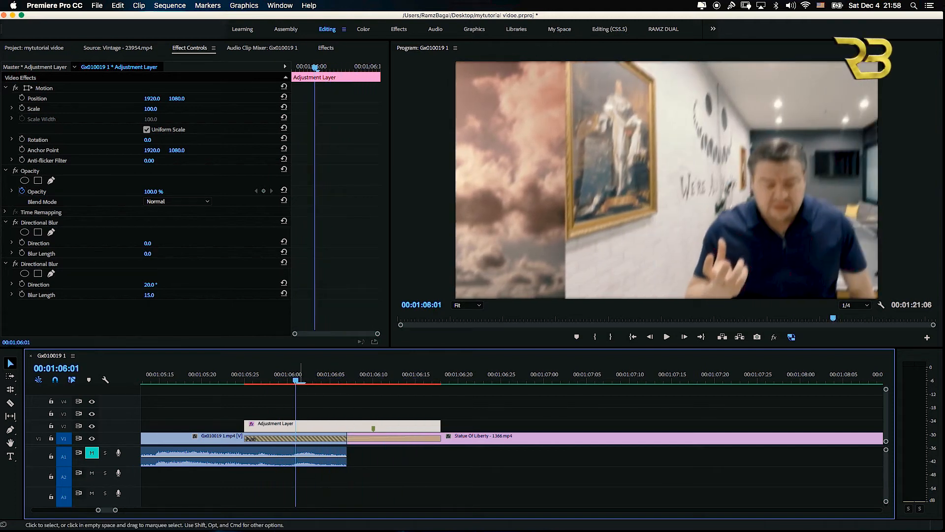
{"action": "left_click_drag", "start_coordinate": [295, 377], "coordinate": [347, 377]}
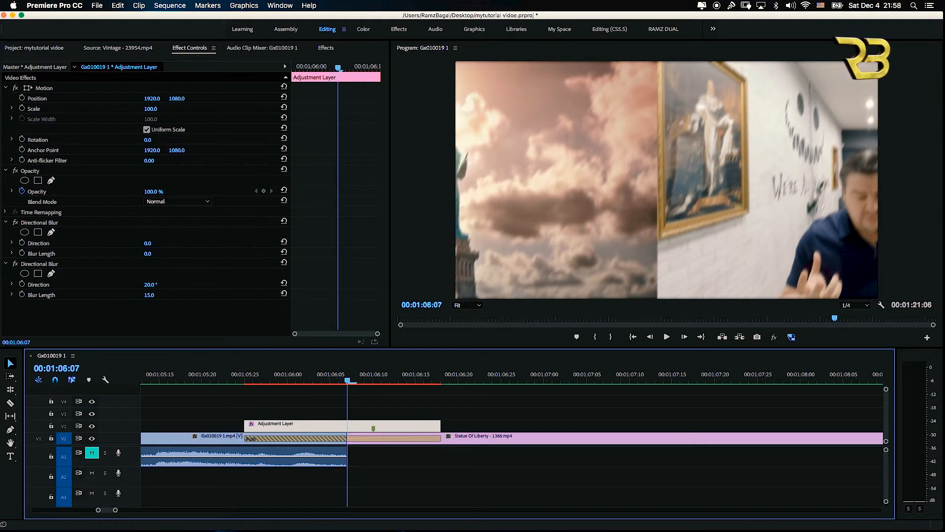
Step: Set the second Directional Blur's Direction to 50° and Blur Length to 30, and preview the blur across the transition's first half
{"action": "left_click", "coordinate": [150, 284]}
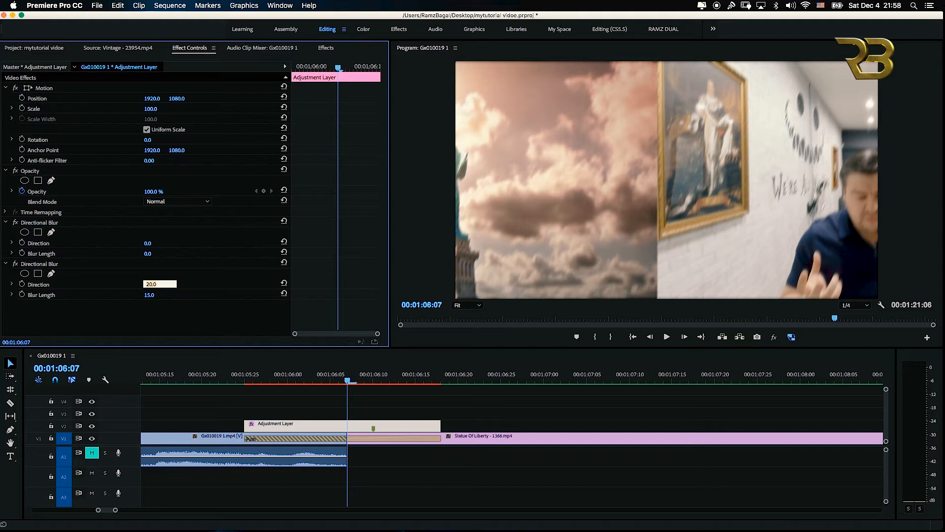
{"action": "type", "text": "50"}
{"action": "key", "text": "Return"}
{"action": "left_click", "coordinate": [149, 295]}
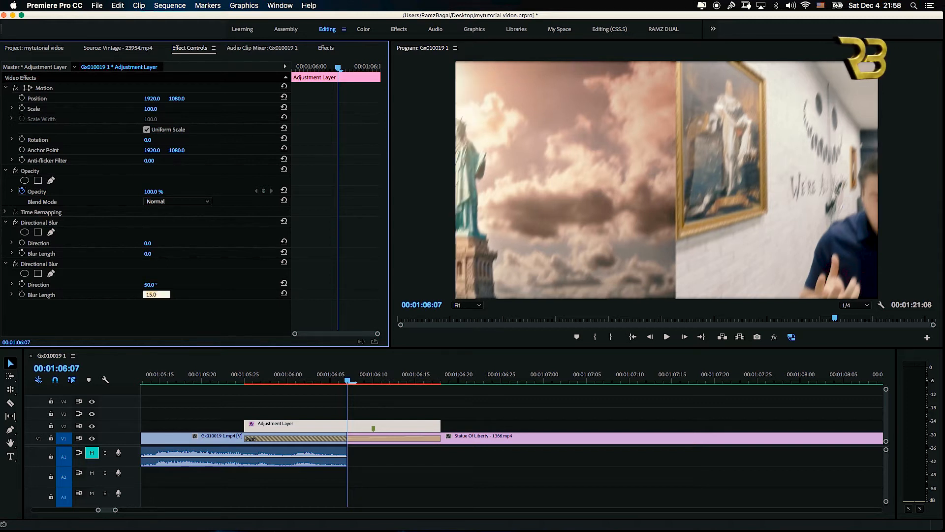
{"action": "type", "text": "30"}
{"action": "key", "text": "Return"}
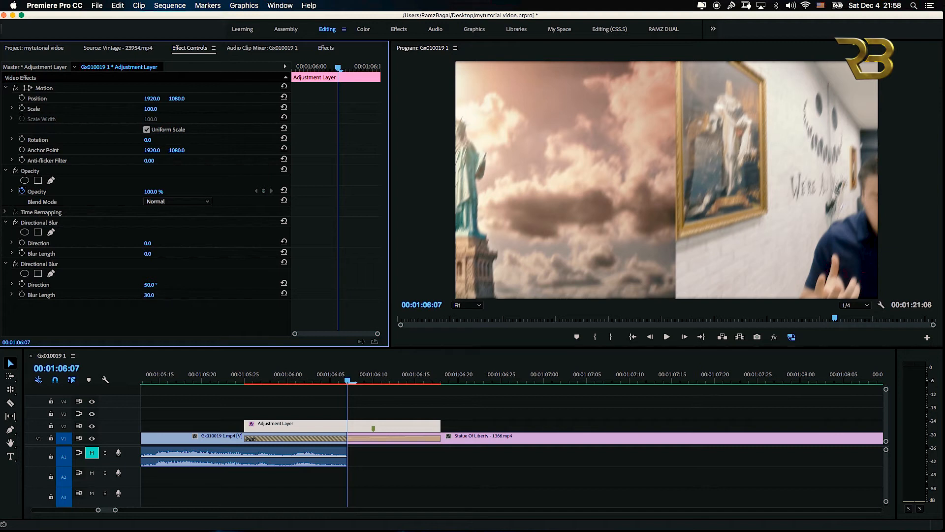
{"action": "left_click_drag", "start_coordinate": [331, 375], "coordinate": [279, 376]}
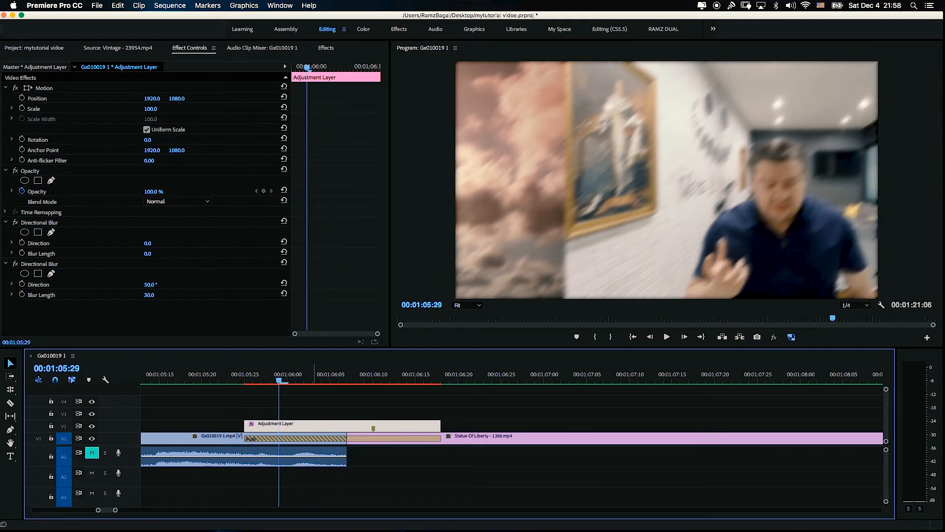
{"action": "left_click_drag", "start_coordinate": [278, 375], "coordinate": [348, 375]}
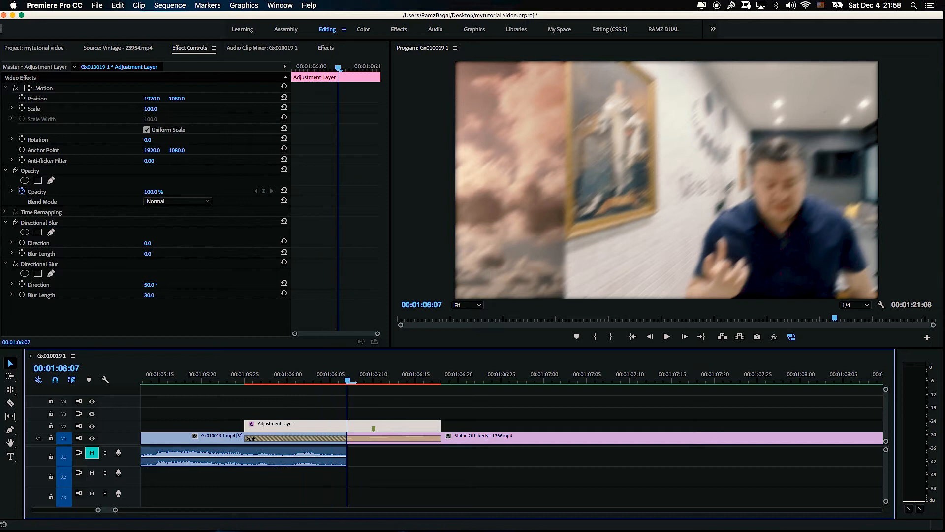
Step: Turn on keyframing for the second Directional Blur's Direction and Blur Length at 00:01:06:06
{"action": "mouse_move", "coordinate": [366, 374]}
{"action": "left_mouse_down"}
{"action": "mouse_move", "coordinate": [448, 375]}
{"action": "mouse_move", "coordinate": [331, 375]}
{"action": "mouse_move", "coordinate": [348, 376]}
{"action": "left_mouse_up"}
{"action": "key", "text": "Left"}
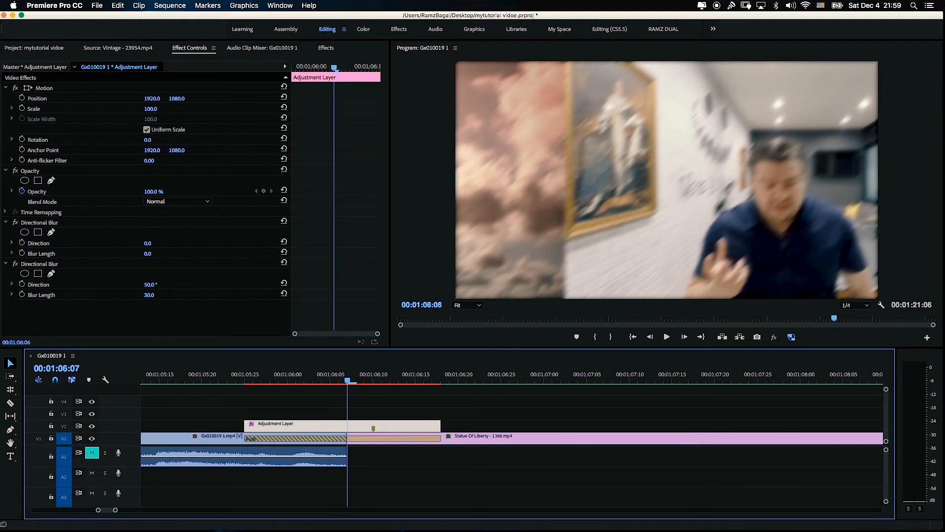
{"action": "left_click", "coordinate": [21, 284]}
{"action": "left_click", "coordinate": [22, 294]}
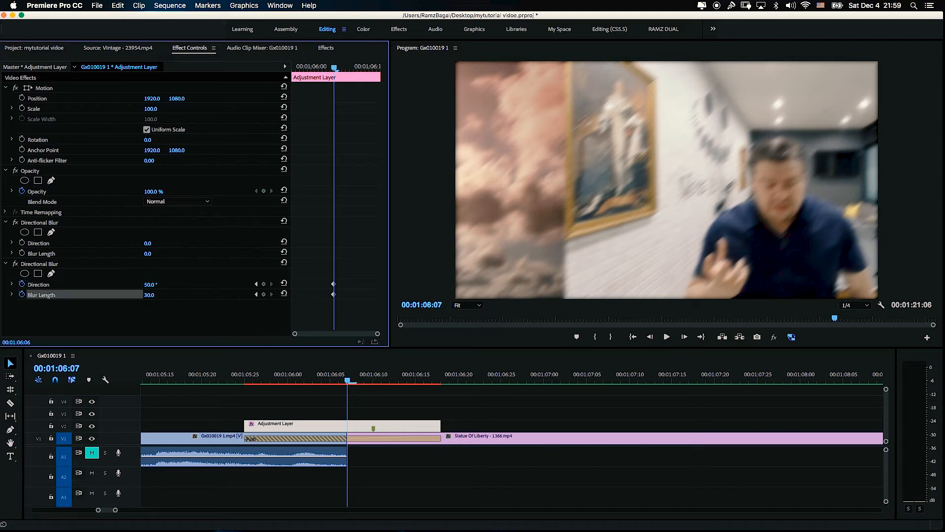
Step: Move to 00:01:05:26, near the transition's start, and set the second Directional Blur's Direction and Blur Length to 0
{"action": "left_click_drag", "start_coordinate": [348, 381], "coordinate": [254, 380]}
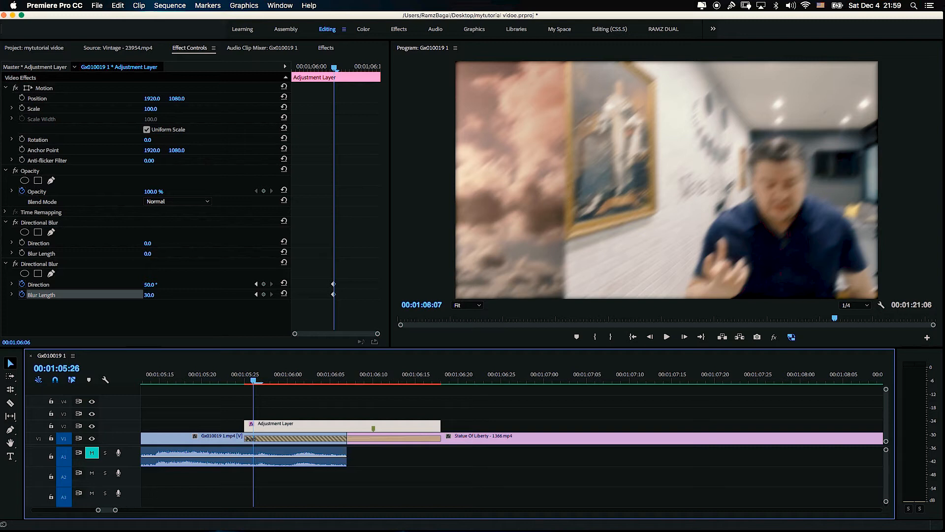
{"action": "left_click", "coordinate": [150, 284]}
{"action": "type", "text": "0"}
{"action": "key", "text": "Tab"}
{"action": "type", "text": "0"}
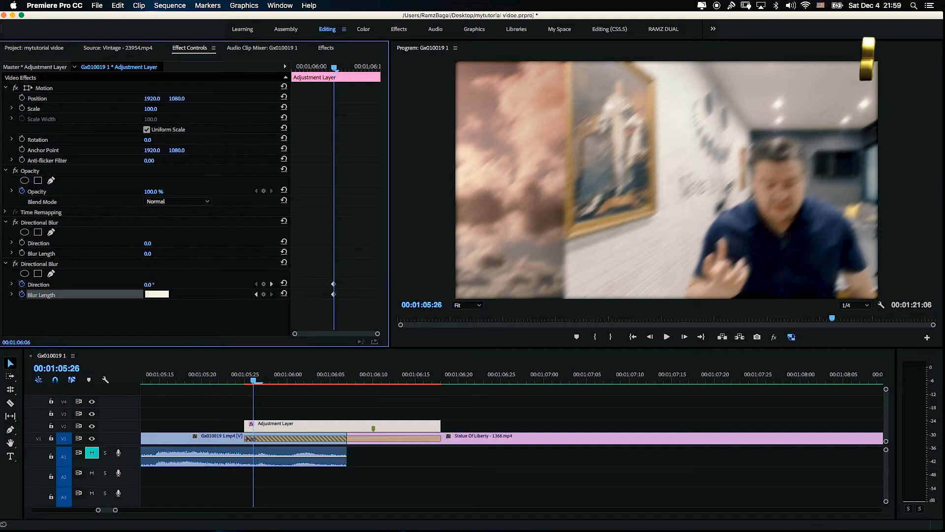
{"action": "key", "text": "Return"}
Step: Step frame by frame around the adjustment layer's start and through the transition to its end at 00:01:06:18
{"action": "left_click", "coordinate": [270, 356]}
{"action": "key", "text": "Right"}
{"action": "key", "text": "Left"}
{"action": "key", "text": "Left"}
{"action": "key", "text": "Left"}
{"action": "key", "text": "Left"}
{"action": "key", "text": "Right"}
{"action": "key", "text": "Right"}
{"action": "key", "text": "Right"}
{"action": "key", "text": "Right"}
{"action": "key", "text": "Right"}
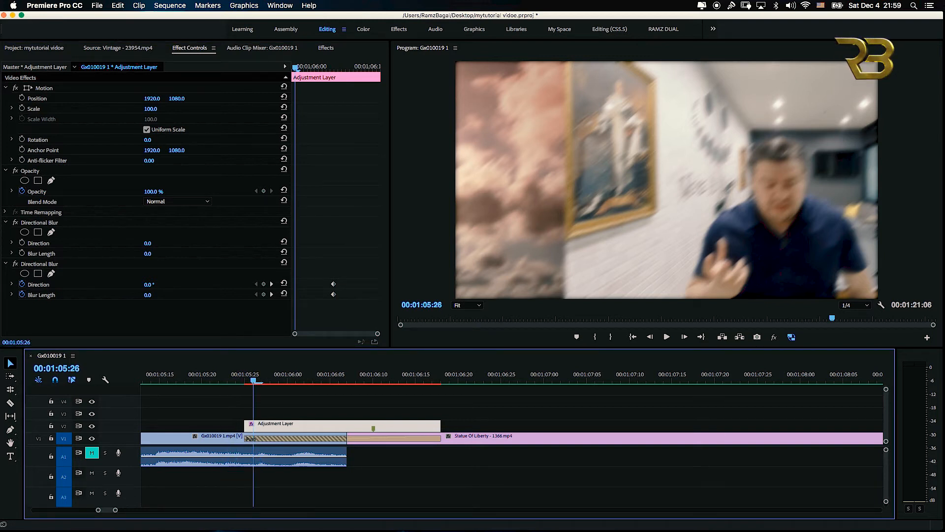
{"action": "key", "text": "Right"}
{"action": "key", "text": "Right"}
{"action": "key", "text": "Right"}
{"action": "key", "text": "Left"}
{"action": "key", "text": "Left"}
{"action": "key", "text": "Left"}
{"action": "key", "text": "Left"}
{"action": "key", "text": "Left"}
{"action": "key", "text": "Left"}
{"action": "key", "text": "Left"}
{"action": "key", "text": "Right"}
{"action": "key", "text": "Right"}
{"action": "key", "text": "Right"}
{"action": "key", "text": "Right"}
{"action": "key", "text": "Right"}
{"action": "key", "text": "Right"}
{"action": "key", "text": "Right"}
{"action": "key", "text": "Right"}
{"action": "key", "text": "Right"}
{"action": "key", "text": "Right"}
{"action": "key", "text": "Right"}
{"action": "key", "text": "Right"}
{"action": "key", "text": "Right"}
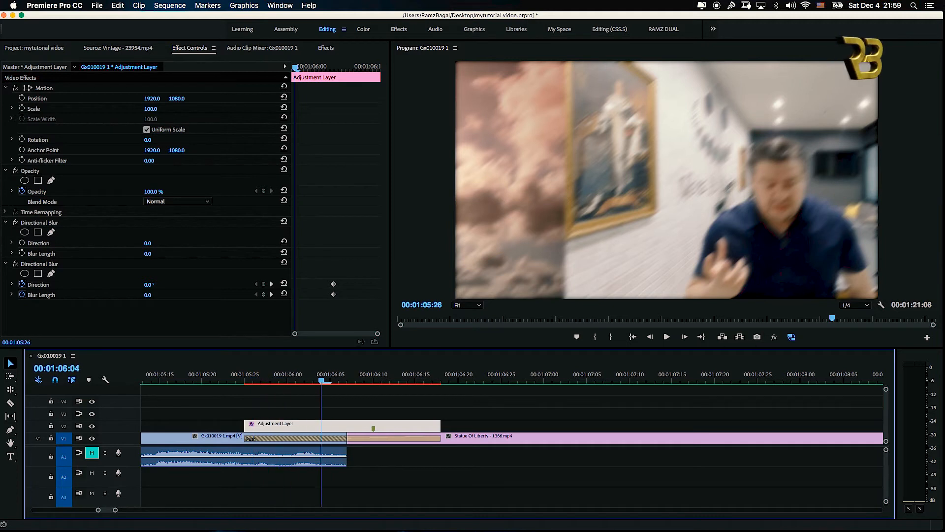
{"action": "key", "text": "Right"}
{"action": "key", "text": "Right"}
{"action": "key", "text": "Right"}
{"action": "key", "text": "Right"}
{"action": "key", "text": "Right"}
{"action": "key", "text": "Right"}
{"action": "key", "text": "Right"}
{"action": "key", "text": "Right"}
{"action": "key", "text": "Right"}
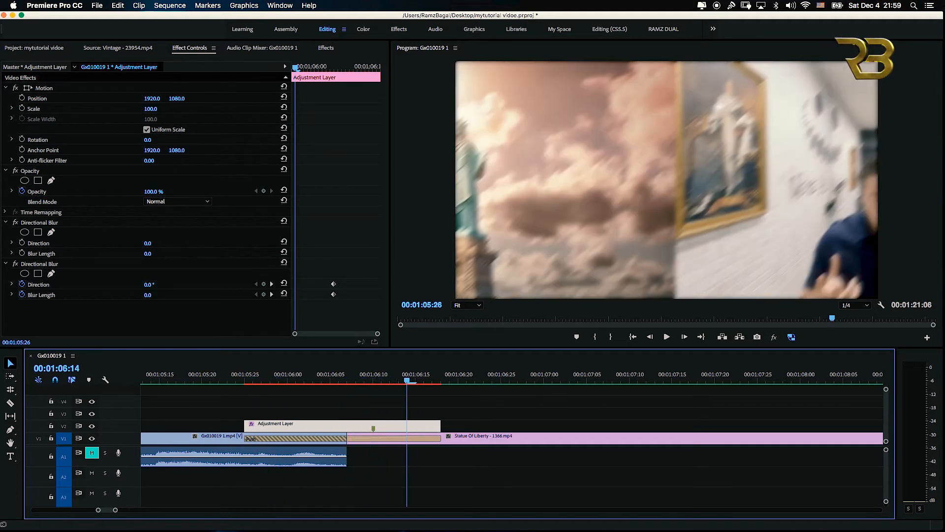
{"action": "key", "text": "Right"}
{"action": "key", "text": "Right"}
{"action": "key", "text": "Left"}
{"action": "key", "text": "Right"}
{"action": "key", "text": "Left"}
{"action": "key", "text": "Right"}
{"action": "left_click_drag", "start_coordinate": [296, 67], "coordinate": [380, 68]}
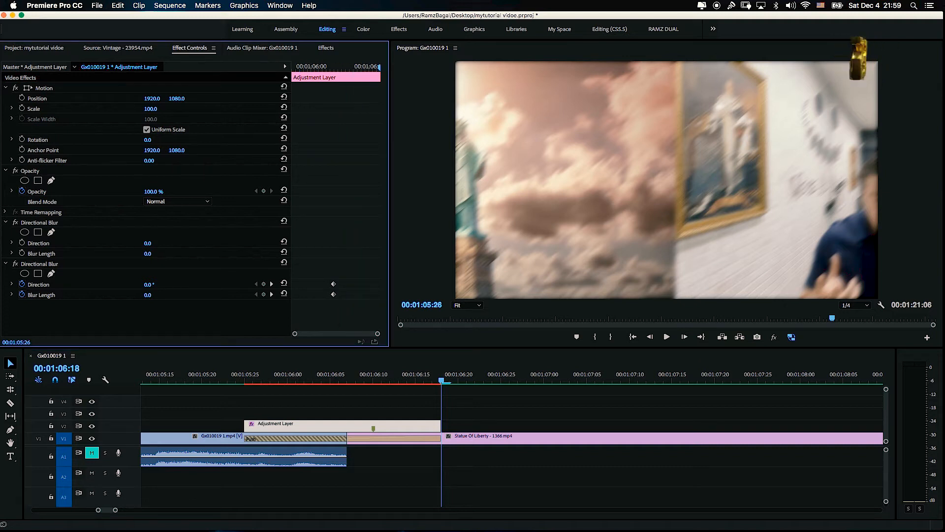
Step: Return to 00:01:05:26 and add Direction and Blur Length keyframes on the second Directional Blur
{"action": "left_click_drag", "start_coordinate": [380, 67], "coordinate": [293, 68]}
{"action": "left_click", "coordinate": [245, 374]}
{"action": "key", "text": "Right"}
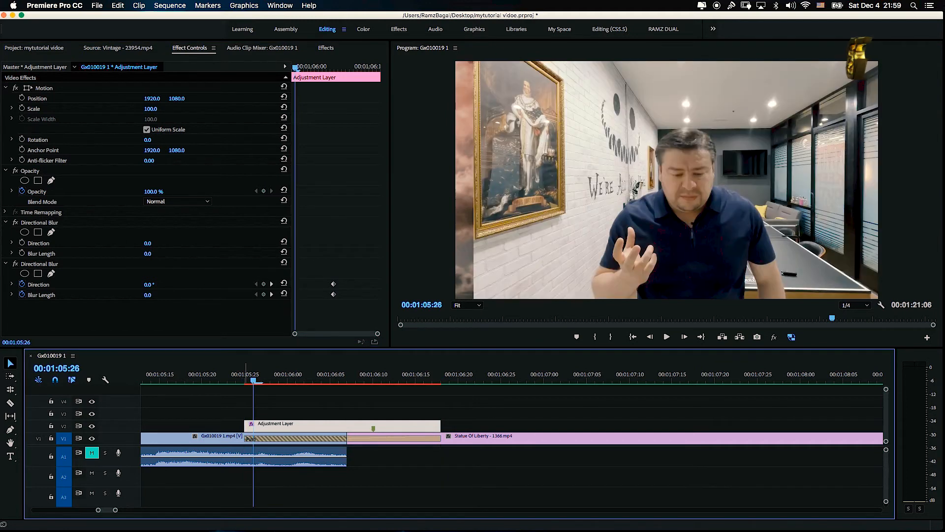
{"action": "left_click", "coordinate": [264, 284]}
{"action": "left_click", "coordinate": [263, 294]}
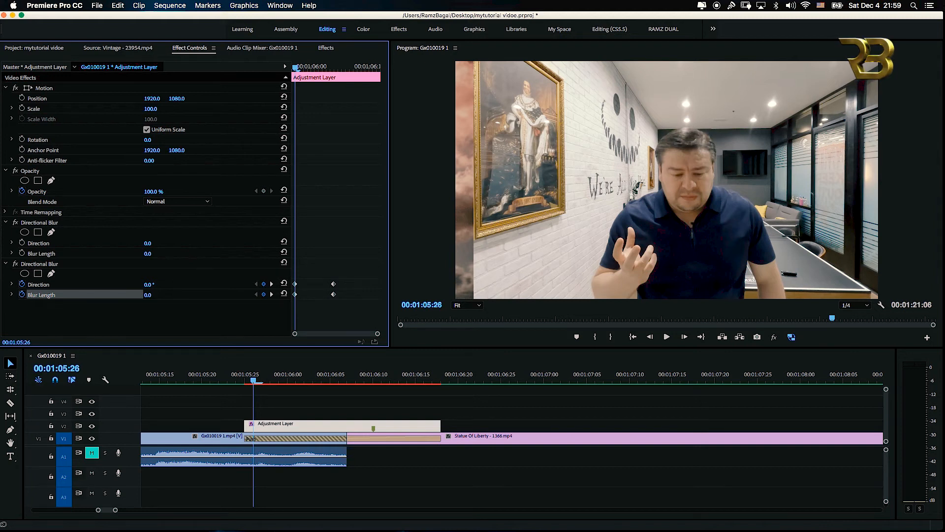
Step: Play the transition and examine the blur frame by frame between 00:01:06:01 and the cut at 00:01:06:07
{"action": "key", "text": "space"}
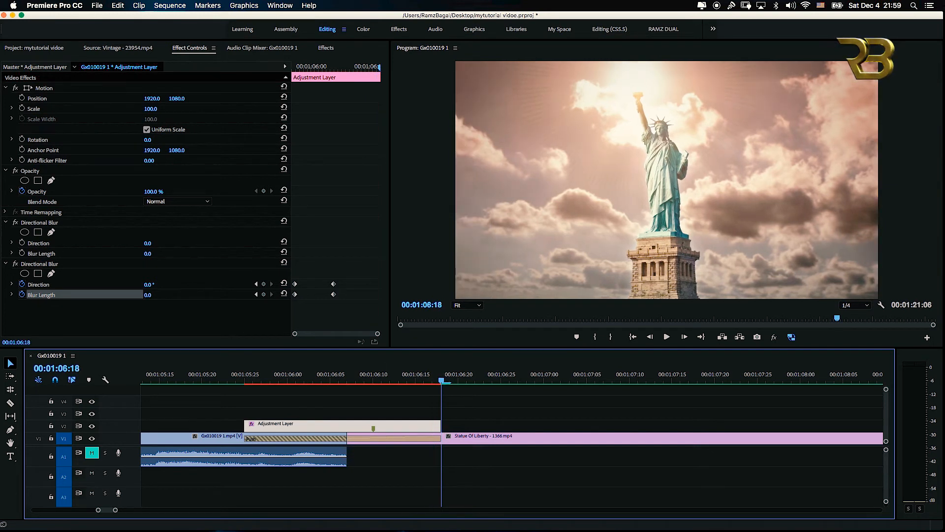
{"action": "left_click_drag", "start_coordinate": [383, 374], "coordinate": [348, 374]}
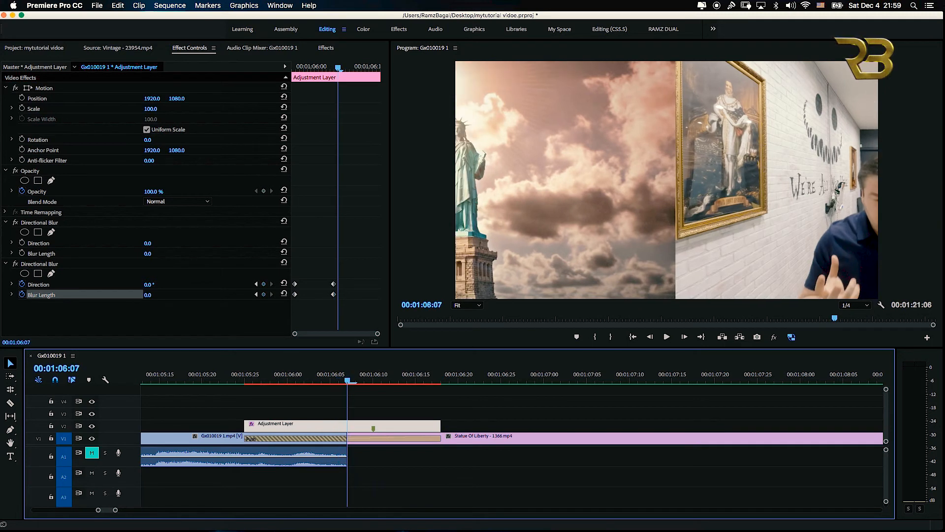
{"action": "key", "text": "Left"}
{"action": "key", "text": "Left"}
{"action": "key", "text": "Left"}
{"action": "key", "text": "Left"}
{"action": "key", "text": "Left"}
{"action": "key", "text": "Left"}
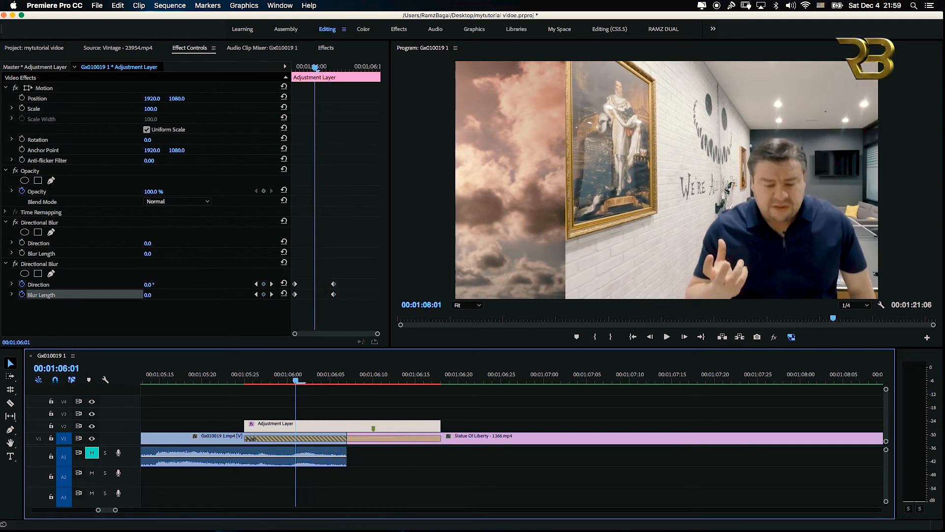
{"action": "key", "text": "Right"}
{"action": "key", "text": "Right"}
{"action": "key", "text": "Right"}
{"action": "key", "text": "Right"}
{"action": "key", "text": "Right"}
{"action": "key", "text": "Right"}
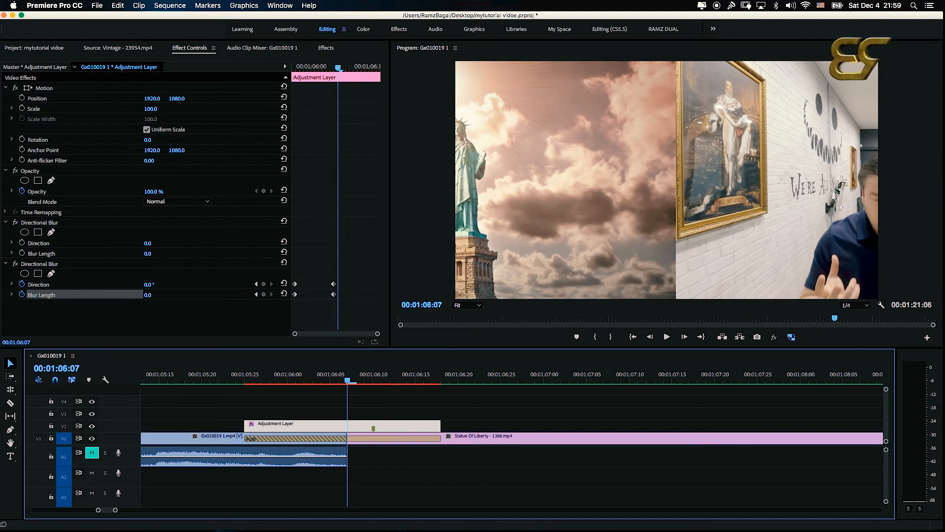
Step: Keyframe the second Directional Blur at 00:01:06:07 with Direction set to 50° and Blur Length set to 20
{"action": "left_click", "coordinate": [334, 284]}
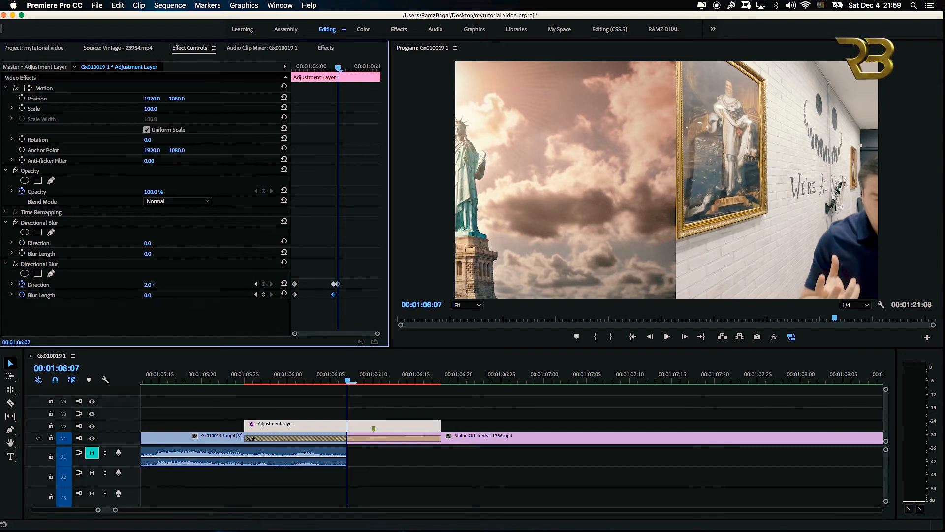
{"action": "left_click", "coordinate": [148, 284]}
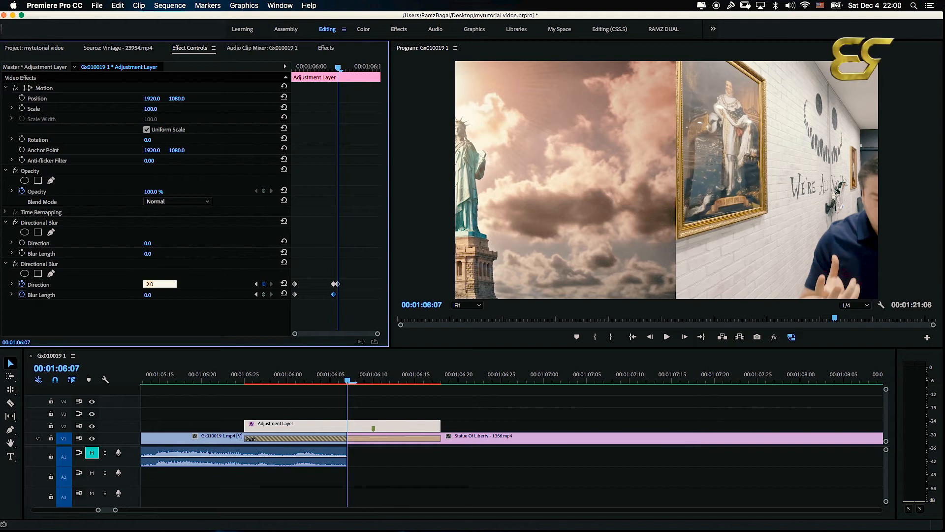
{"action": "type", "text": "50"}
{"action": "key", "text": "Tab"}
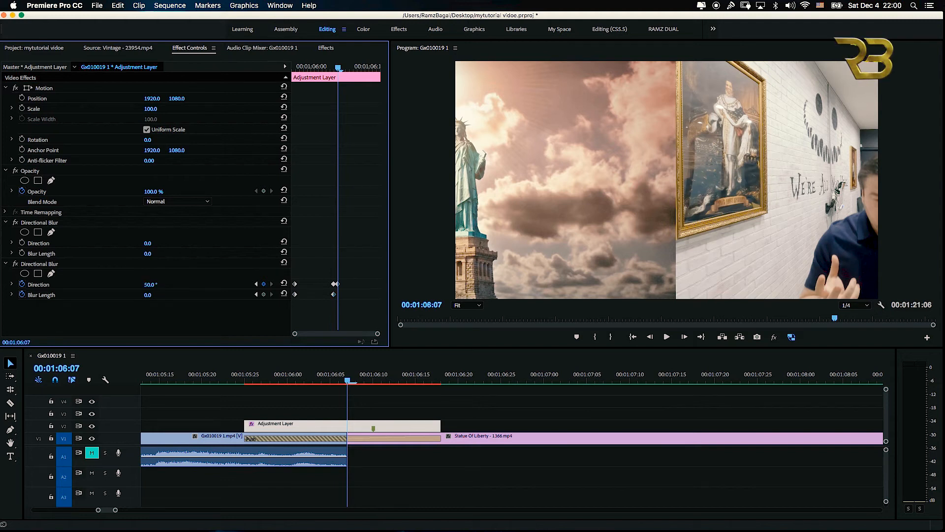
{"action": "key", "text": "Return"}
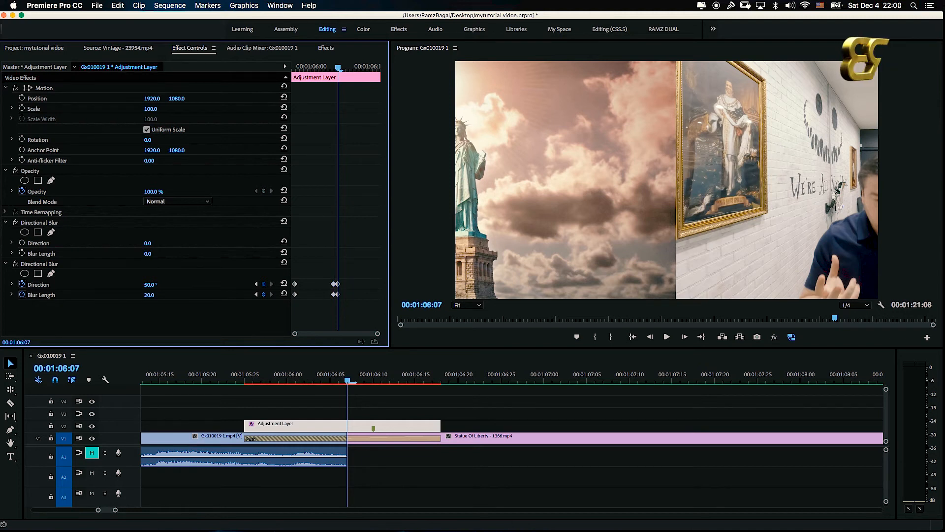
Step: Return to 00:01:06:00 and step frame by frame through the blur keyframes around the cut to 00:01:06:12
{"action": "left_click_drag", "start_coordinate": [340, 374], "coordinate": [288, 375]}
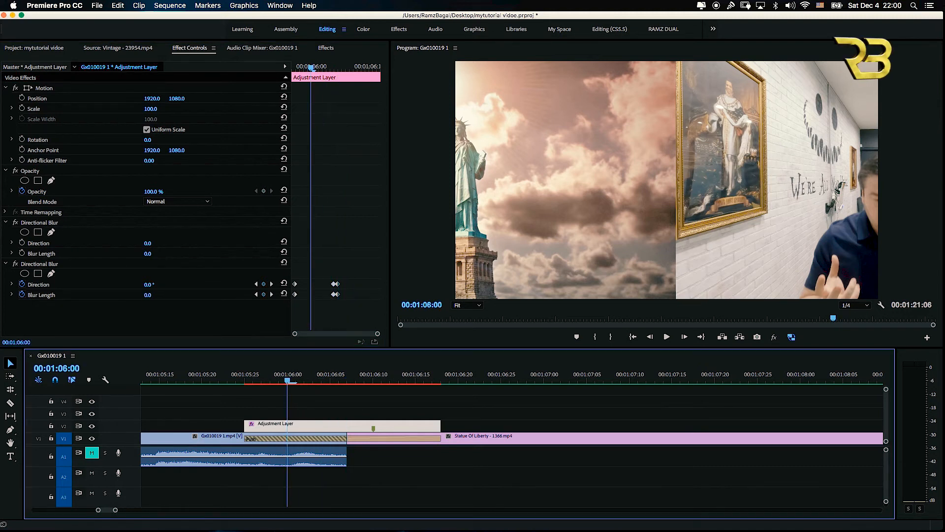
{"action": "key", "text": "Right"}
{"action": "key", "text": "Right"}
{"action": "key", "text": "Right"}
{"action": "key", "text": "Right"}
{"action": "key", "text": "Right"}
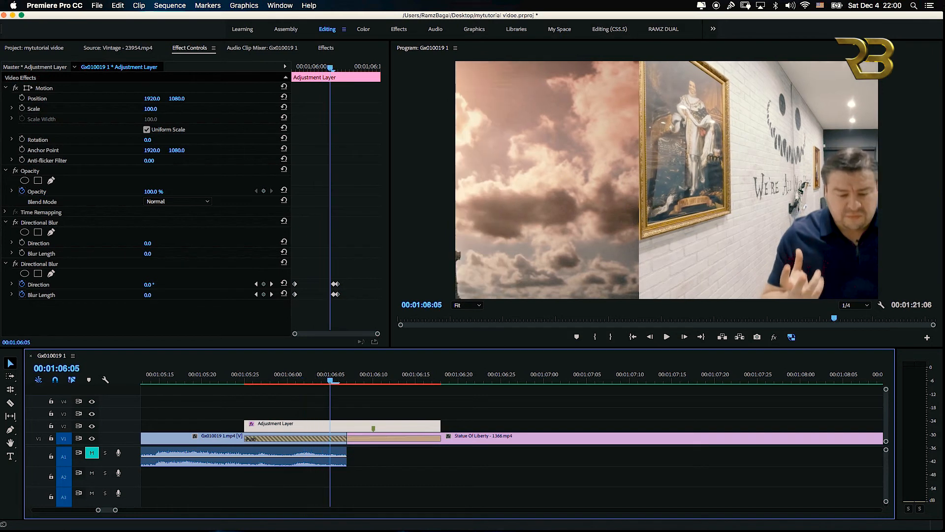
{"action": "key", "text": "Right"}
{"action": "key", "text": "Right"}
{"action": "key", "text": "Right"}
{"action": "key", "text": "Right"}
{"action": "key", "text": "Right"}
{"action": "key", "text": "Right"}
{"action": "key", "text": "Right"}
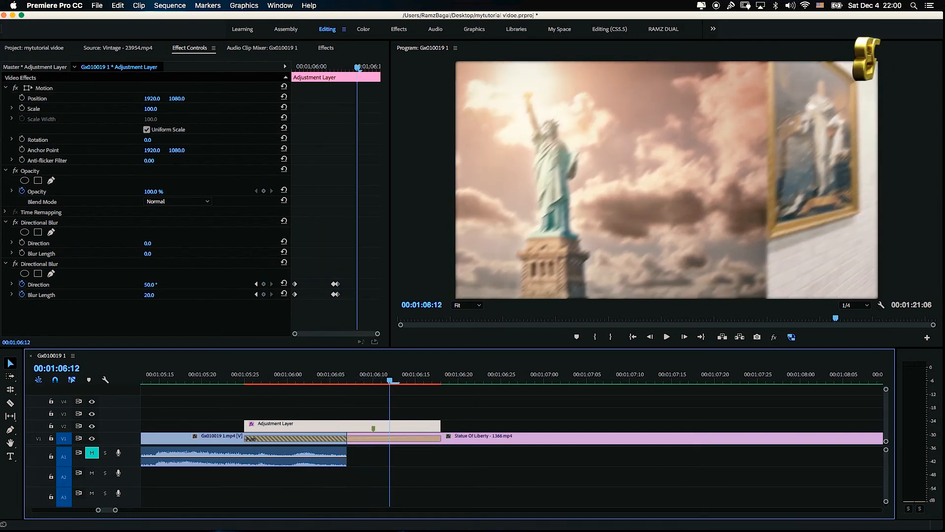
Step: Keyframe the second Directional Blur at 00:01:06:17 with Direction and Blur Length both set to 0
{"action": "key", "text": "Right"}
{"action": "key", "text": "Right"}
{"action": "key", "text": "Right"}
{"action": "key", "text": "Right"}
{"action": "key", "text": "Right"}
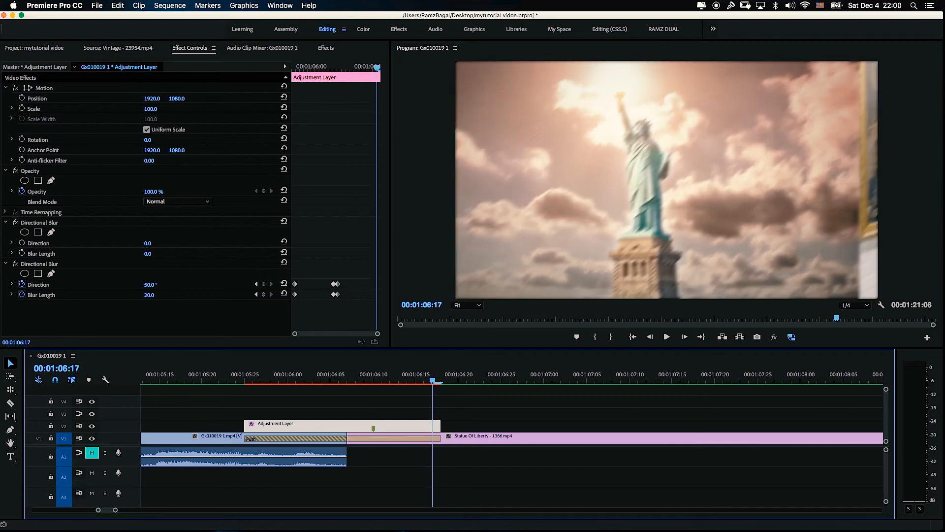
{"action": "left_click", "coordinate": [150, 285]}
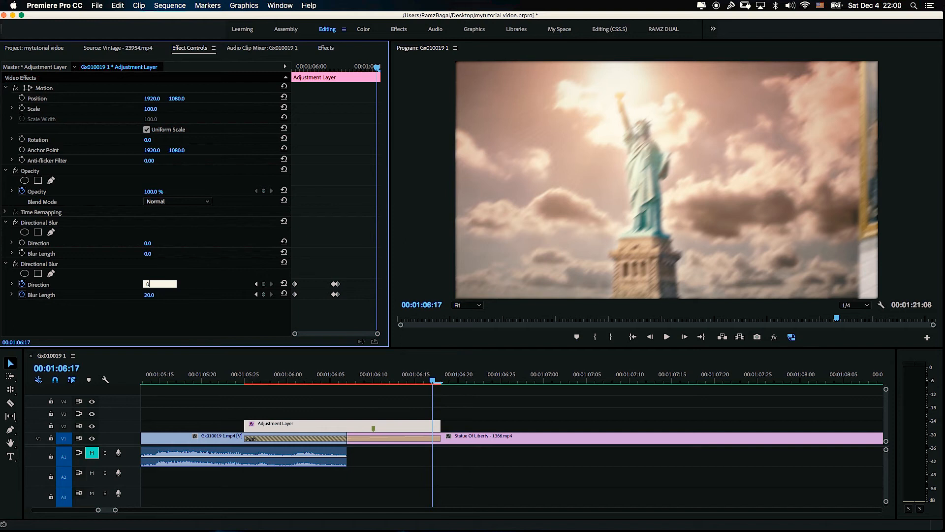
{"action": "type", "text": "0"}
{"action": "key", "text": "Tab"}
{"action": "key", "text": "Return"}
Step: Mark the range from 00:01:05:25 to 00:01:06:18 with In and Out points and render it In to Out
{"action": "left_click_drag", "start_coordinate": [372, 379], "coordinate": [229, 379]}
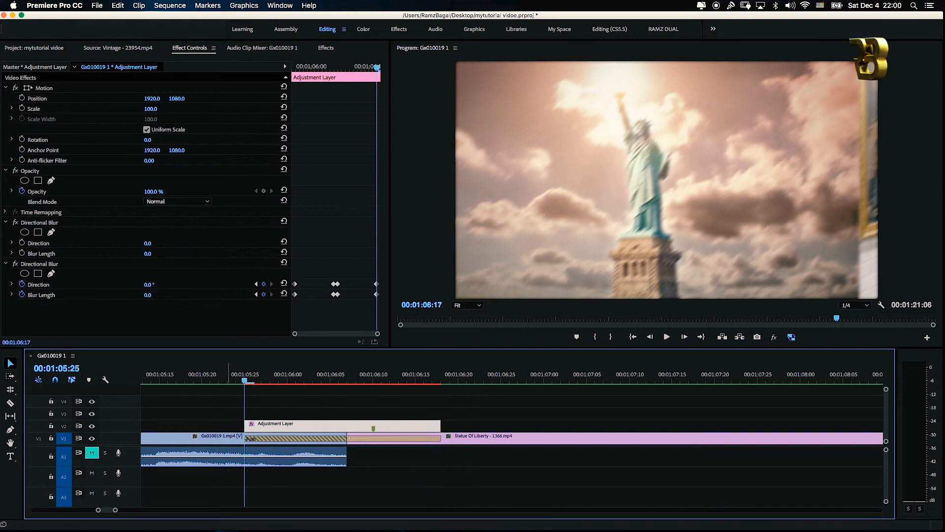
{"action": "key", "text": "p"}
{"action": "key", "text": "i"}
{"action": "key", "text": "Down"}
{"action": "key", "text": "o"}
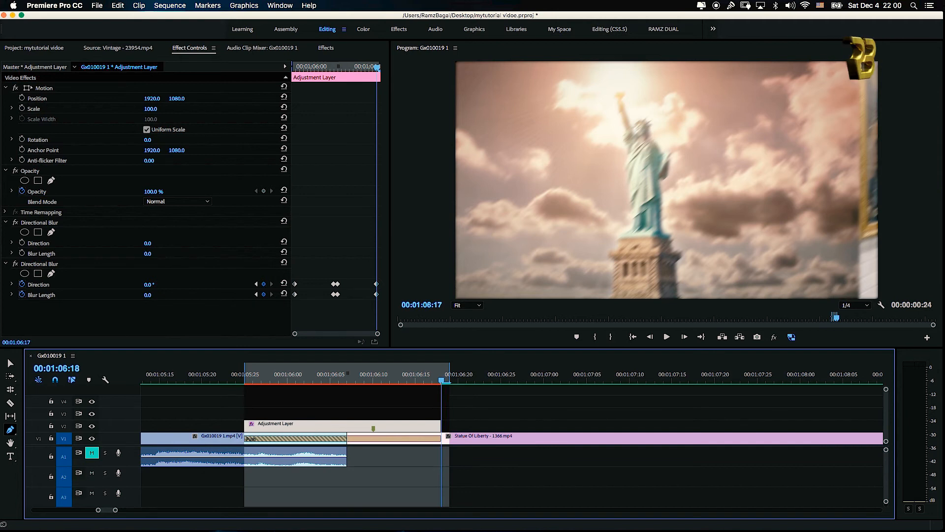
{"action": "left_click", "coordinate": [170, 6]}
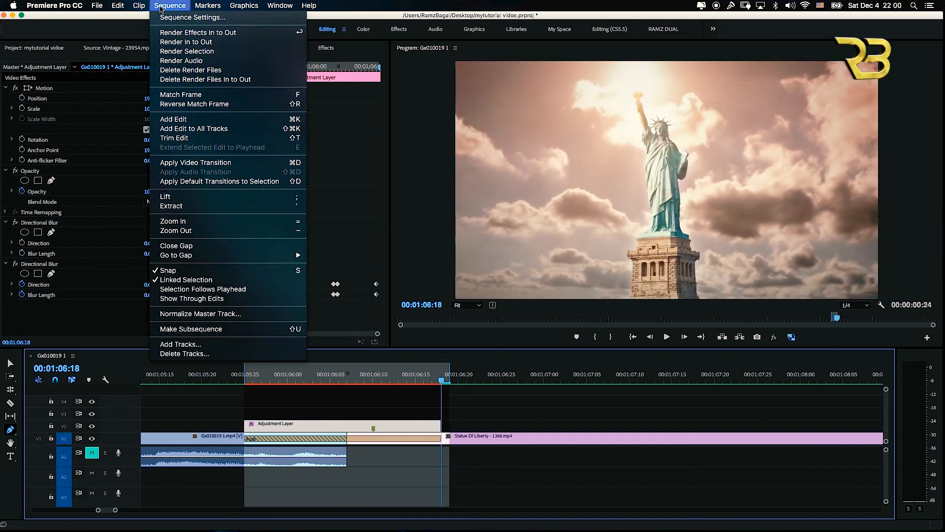
{"action": "left_click", "coordinate": [186, 42]}
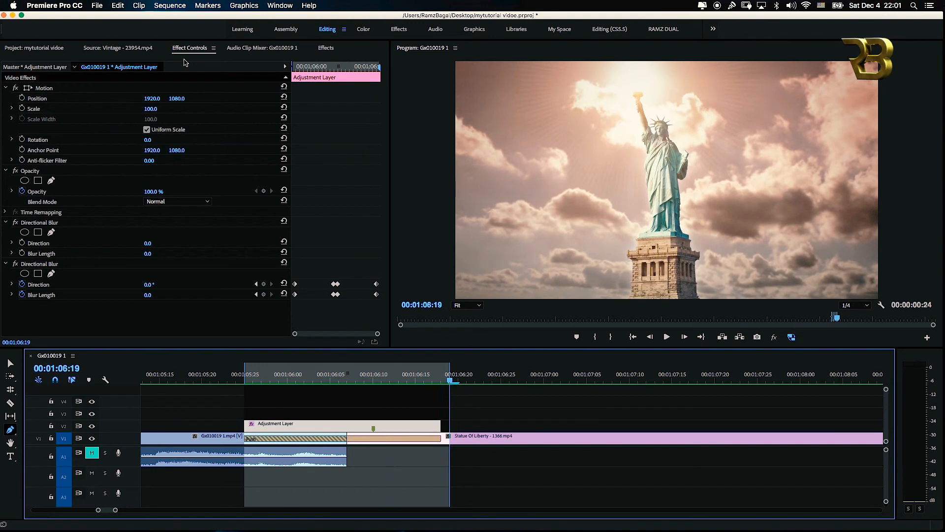
Step: Play the rendered transition repeatedly from around the adjustment layer's start and examine the blur
{"action": "left_click_drag", "start_coordinate": [258, 373], "coordinate": [239, 373]}
{"action": "key", "text": "space"}
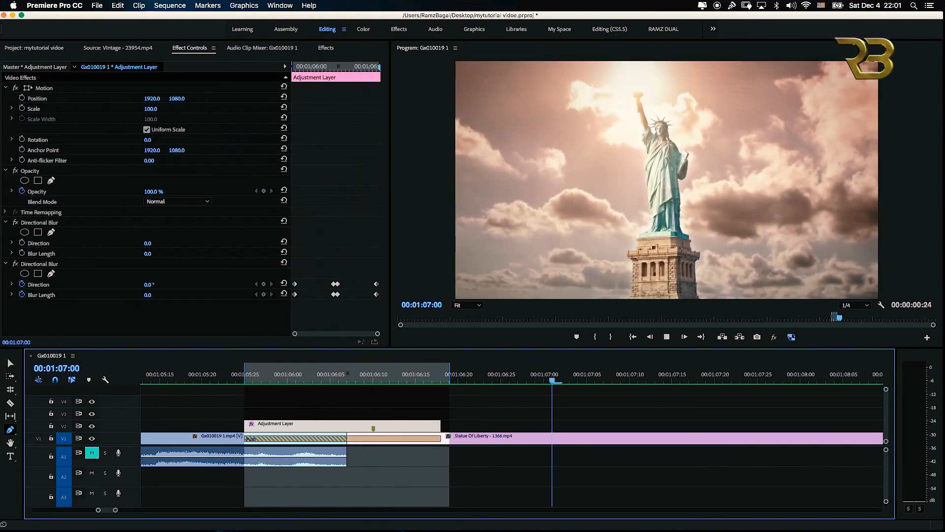
{"action": "left_click_drag", "start_coordinate": [266, 379], "coordinate": [238, 384]}
{"action": "key", "text": "space"}
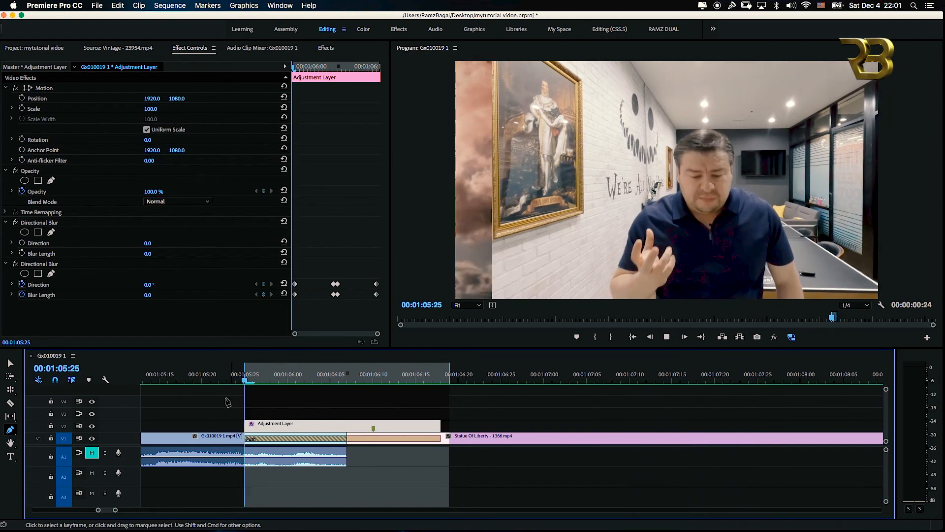
{"action": "mouse_move", "coordinate": [250, 379]}
{"action": "left_mouse_down"}
{"action": "mouse_move", "coordinate": [452, 383]}
{"action": "mouse_move", "coordinate": [236, 384]}
{"action": "left_mouse_up"}
{"action": "key", "text": "space"}
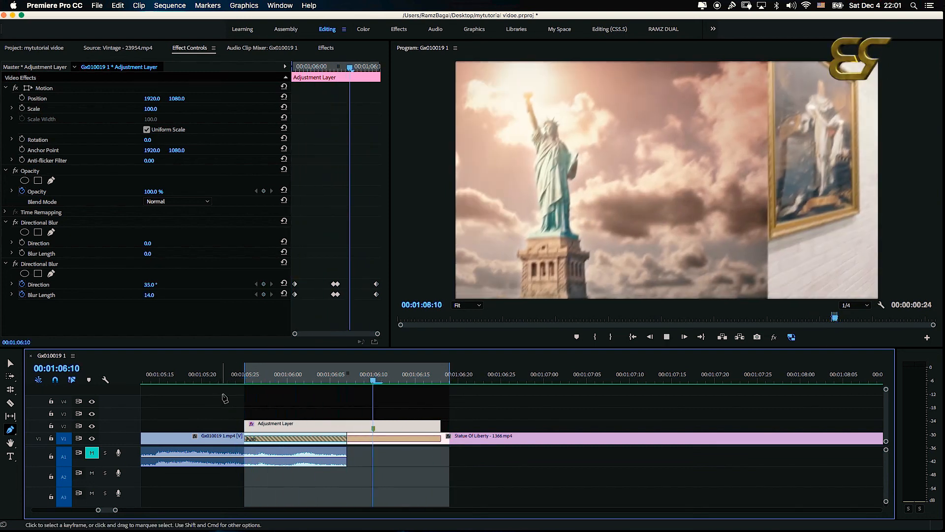
{"action": "left_click", "coordinate": [251, 380]}
{"action": "key", "text": "space"}
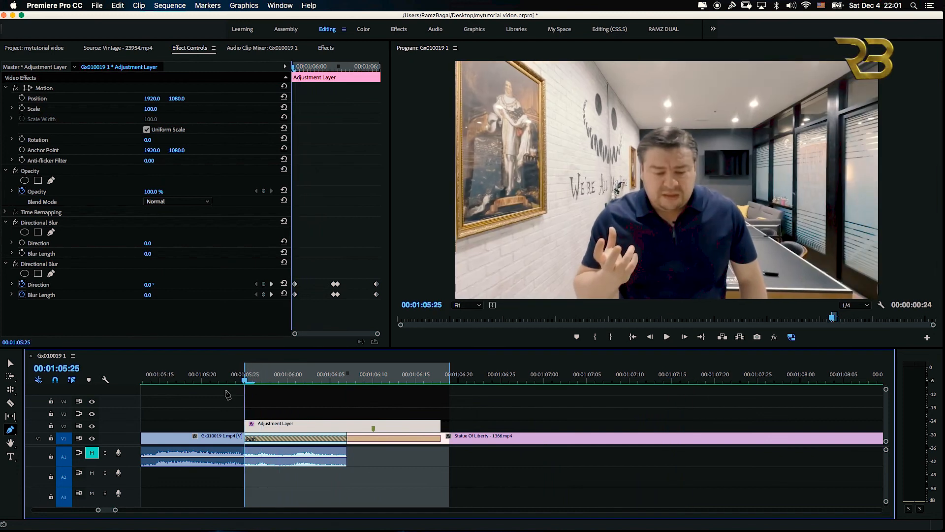
{"action": "left_click", "coordinate": [247, 381]}
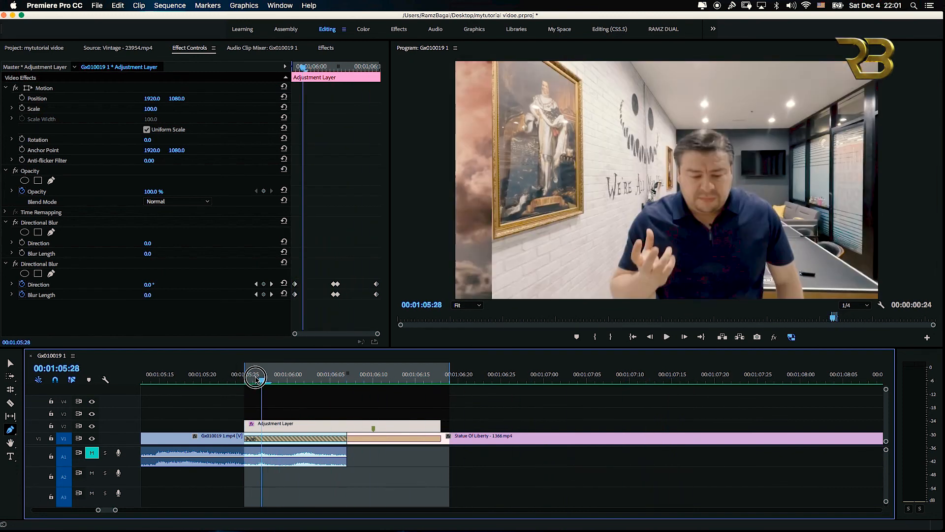
{"action": "key", "text": "space"}
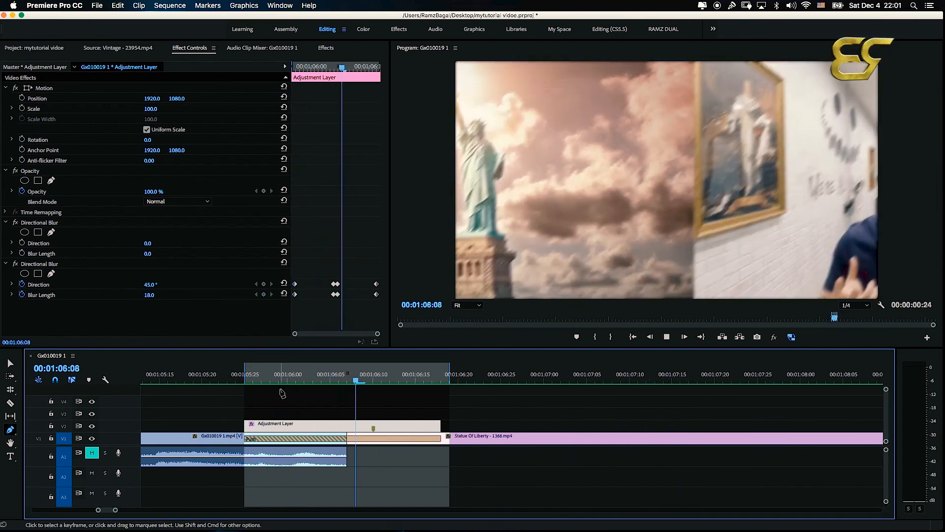
{"action": "left_click", "coordinate": [288, 381]}
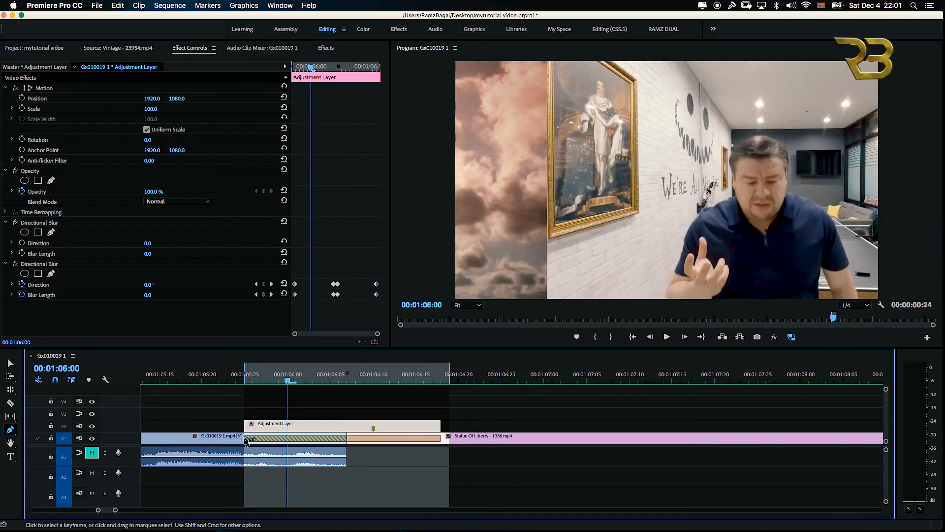
Step: Try to trim the start edge of the Push transition with the Selection tool, and undo the change
{"action": "left_click", "coordinate": [11, 363]}
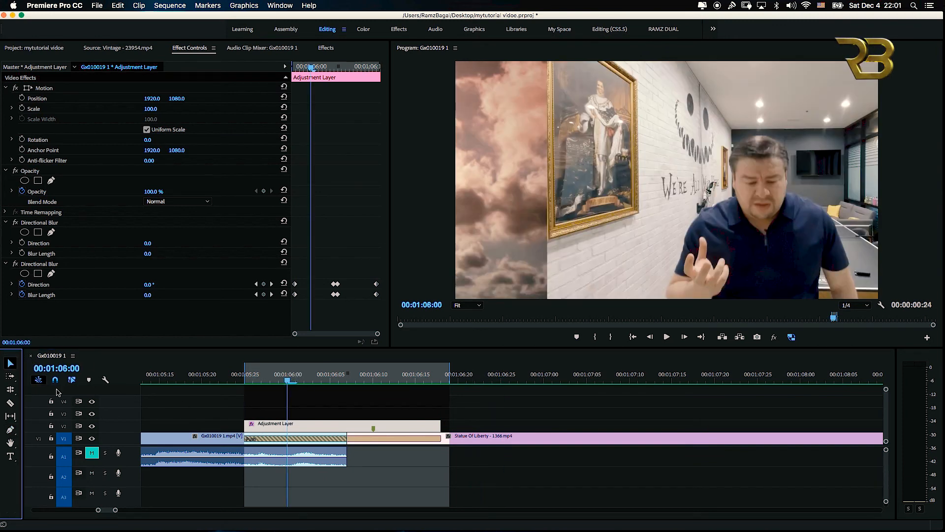
{"action": "left_click", "coordinate": [246, 439]}
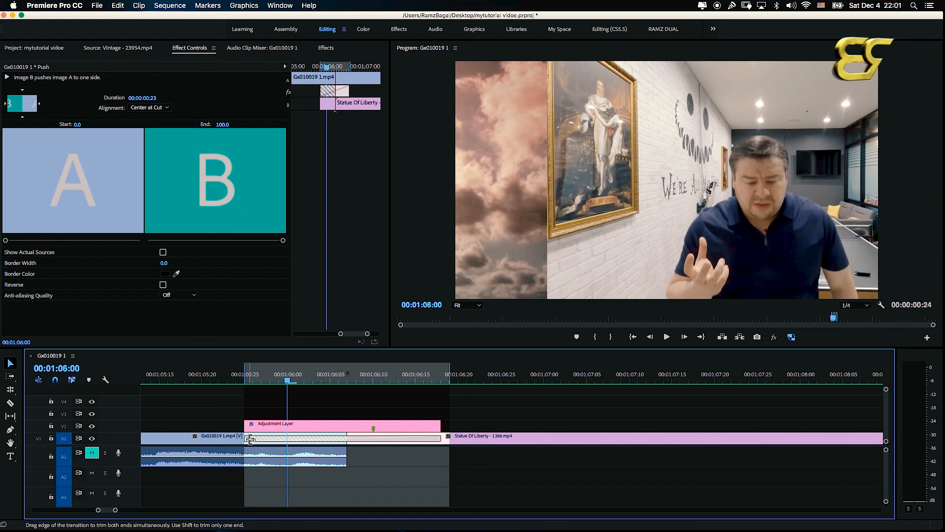
{"action": "left_click_drag", "start_coordinate": [248, 442], "coordinate": [266, 444]}
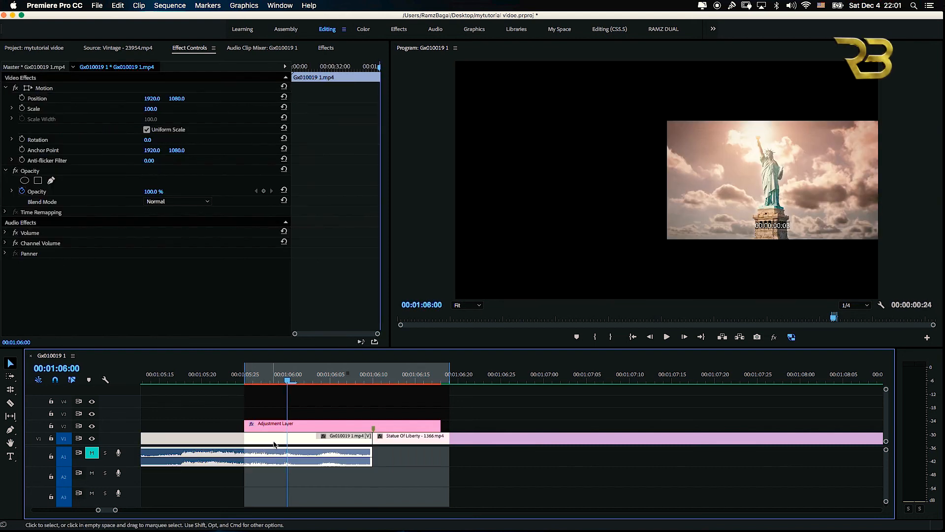
{"action": "key", "text": "super+z"}
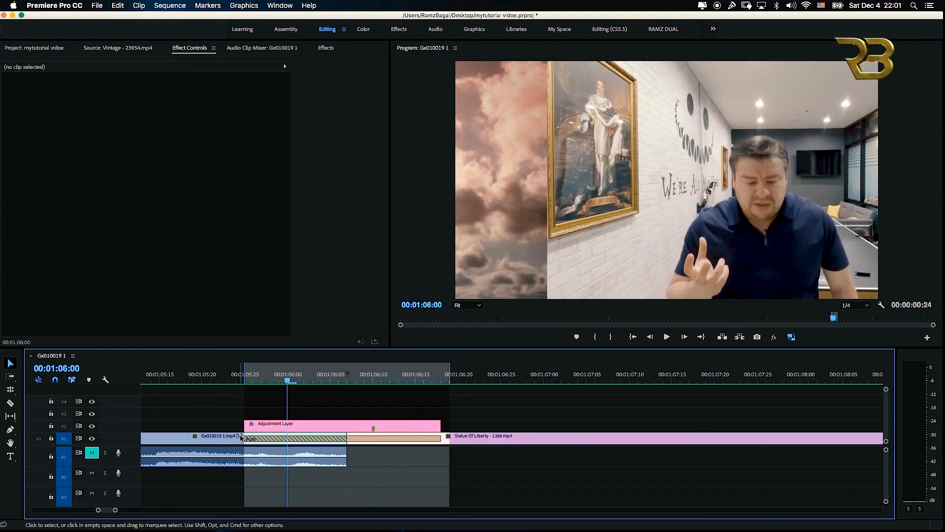
Step: Clear the sequence's In and Out points and shorten the Push transition so that it starts at 00:01:06:00
{"action": "right_click", "coordinate": [271, 378]}
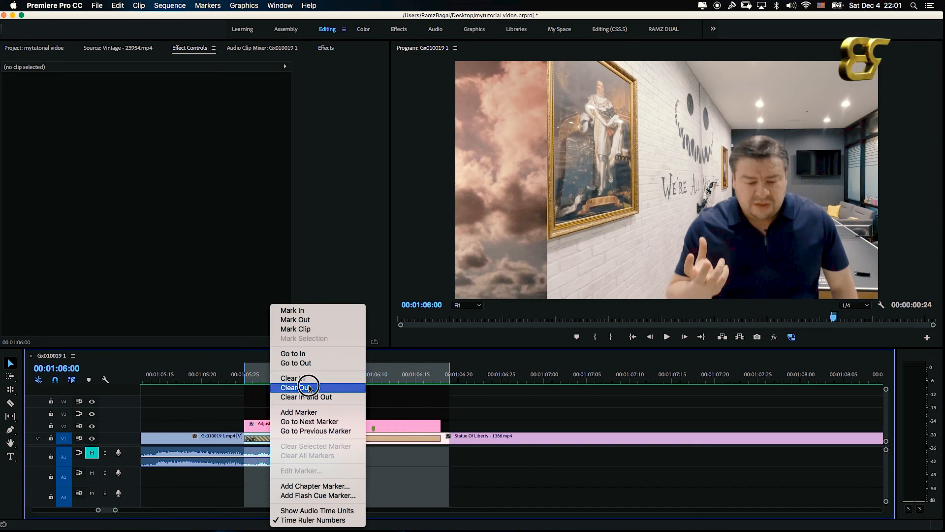
{"action": "left_click", "coordinate": [298, 397]}
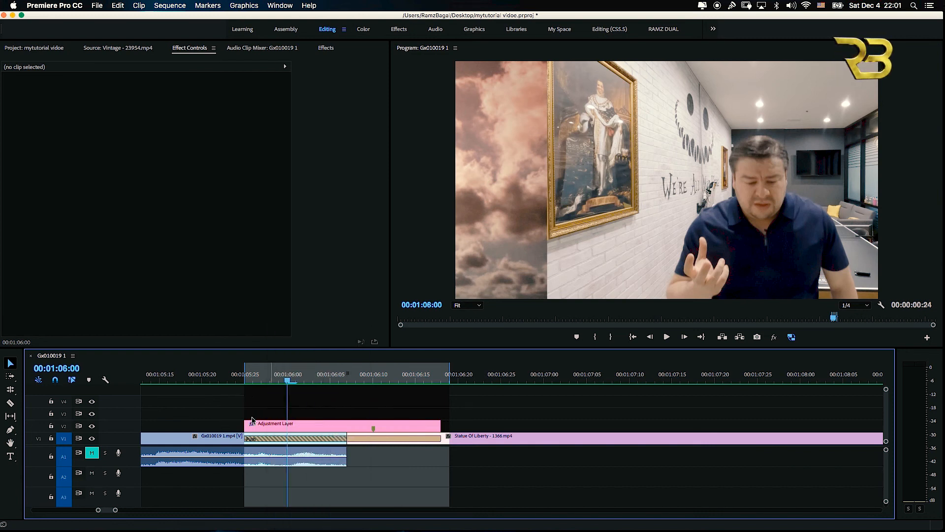
{"action": "left_click_drag", "start_coordinate": [242, 443], "coordinate": [263, 443]}
{"action": "key", "text": "super+z"}
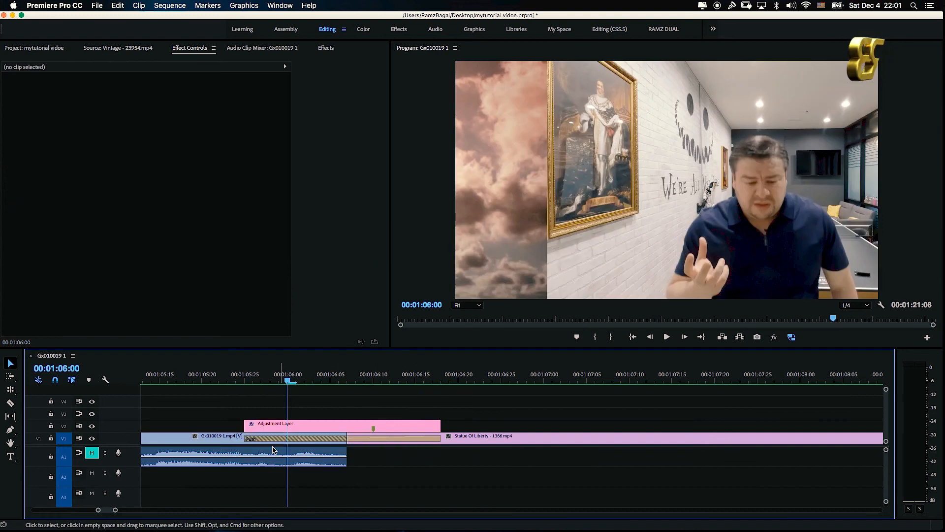
{"action": "left_click_drag", "start_coordinate": [250, 439], "coordinate": [287, 439]}
Step: Play the shortened Push transition several times from around the adjustment layer's start at 00:01:05:25
{"action": "left_click", "coordinate": [295, 382]}
{"action": "left_click_drag", "start_coordinate": [295, 382], "coordinate": [243, 380]}
{"action": "key", "text": "space"}
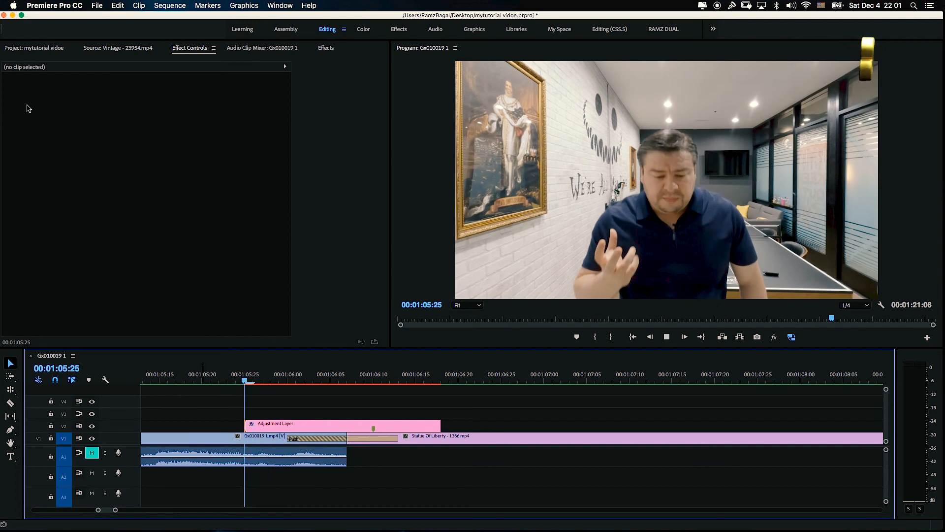
{"action": "left_click", "coordinate": [245, 380]}
{"action": "key", "text": "space"}
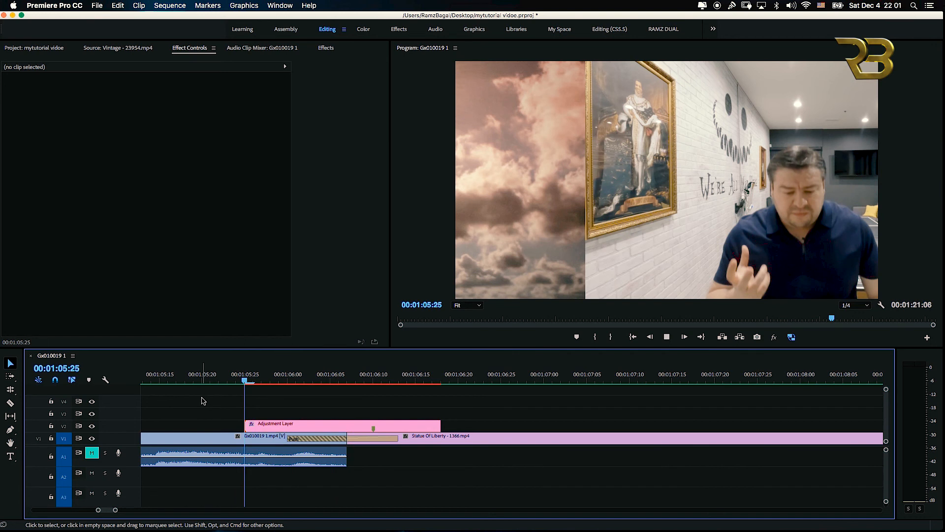
{"action": "left_click", "coordinate": [275, 375]}
{"action": "left_click_drag", "start_coordinate": [274, 375], "coordinate": [260, 400]}
{"action": "key", "text": "space"}
{"action": "left_click", "coordinate": [227, 378]}
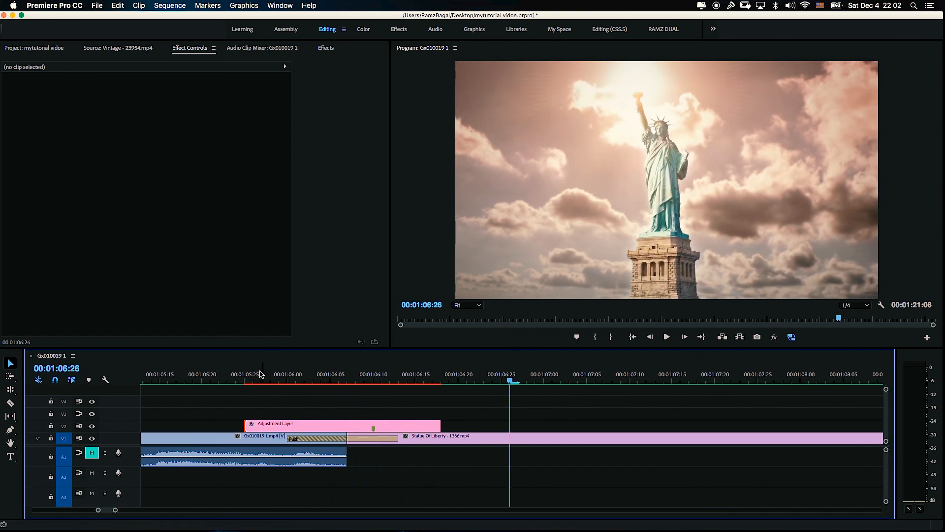
Step: Replay the transition from around 00:01:05:22, before the adjustment layer, and park the playhead past it at 00:01:06:27
{"action": "left_click", "coordinate": [226, 379]}
{"action": "mouse_move", "coordinate": [225, 378]}
{"action": "left_mouse_down"}
{"action": "mouse_move", "coordinate": [422, 382]}
{"action": "mouse_move", "coordinate": [220, 386]}
{"action": "left_mouse_up"}
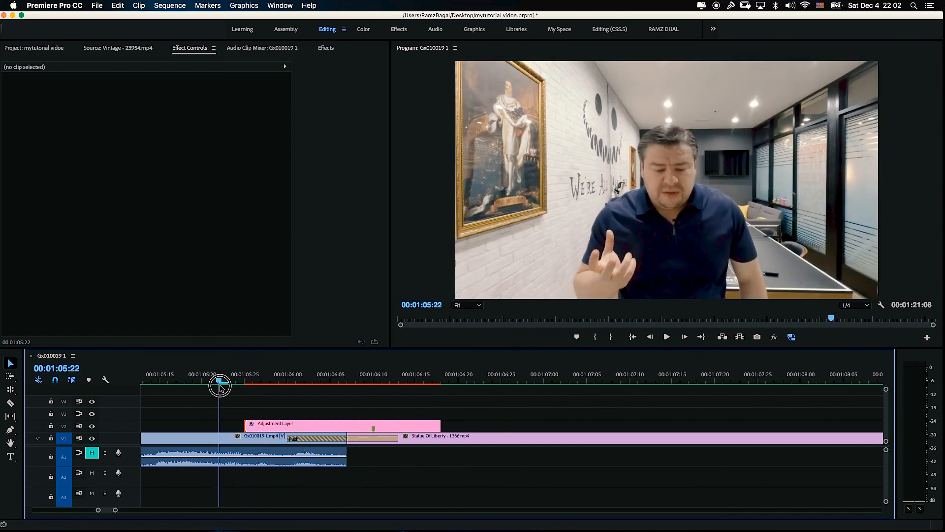
{"action": "key", "text": "space"}
{"action": "key", "text": "space"}
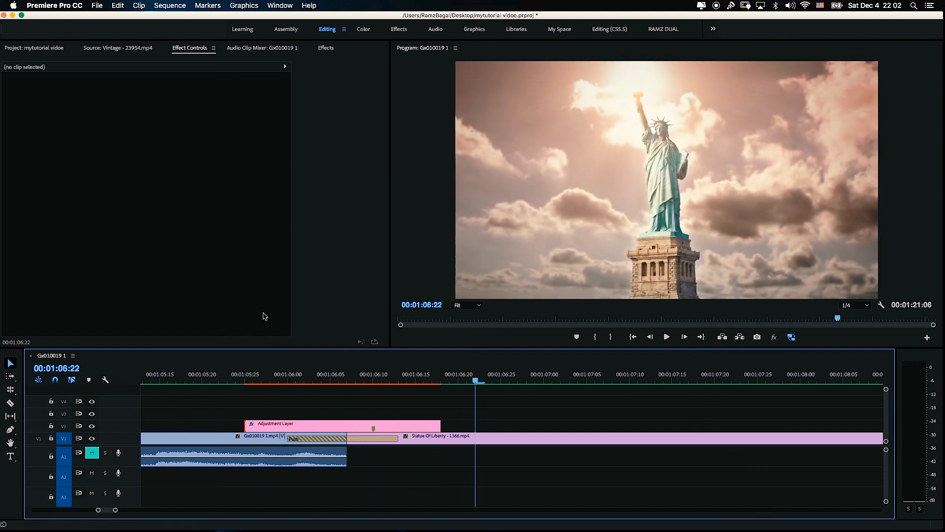
{"action": "left_click", "coordinate": [215, 379]}
{"action": "key", "text": "space"}
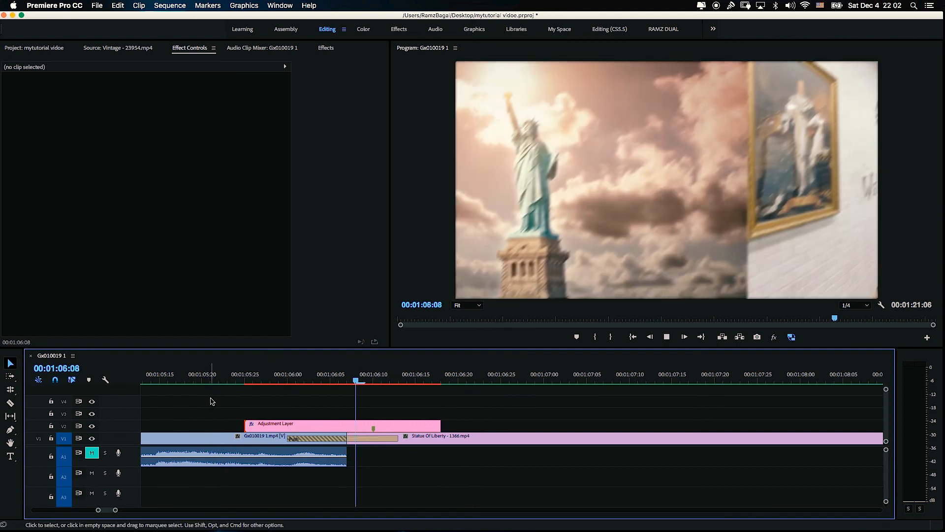
{"action": "left_click", "coordinate": [518, 381]}
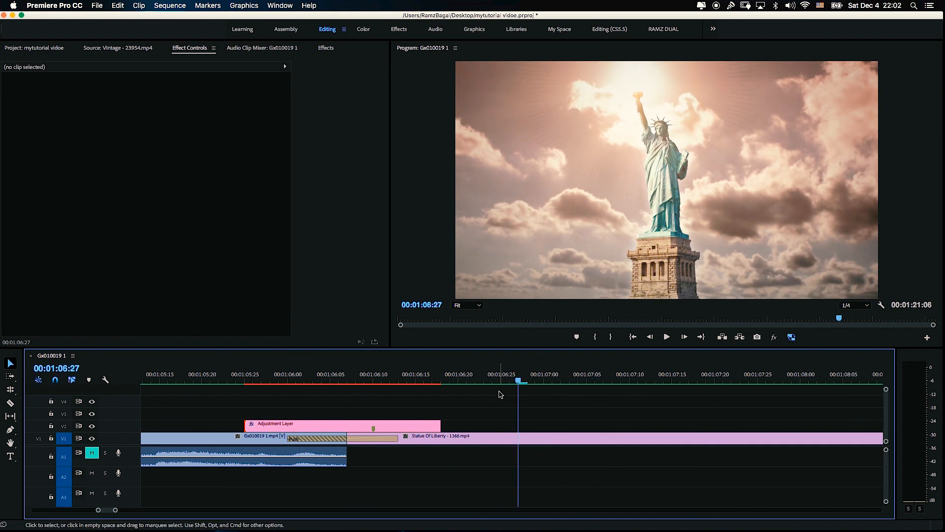